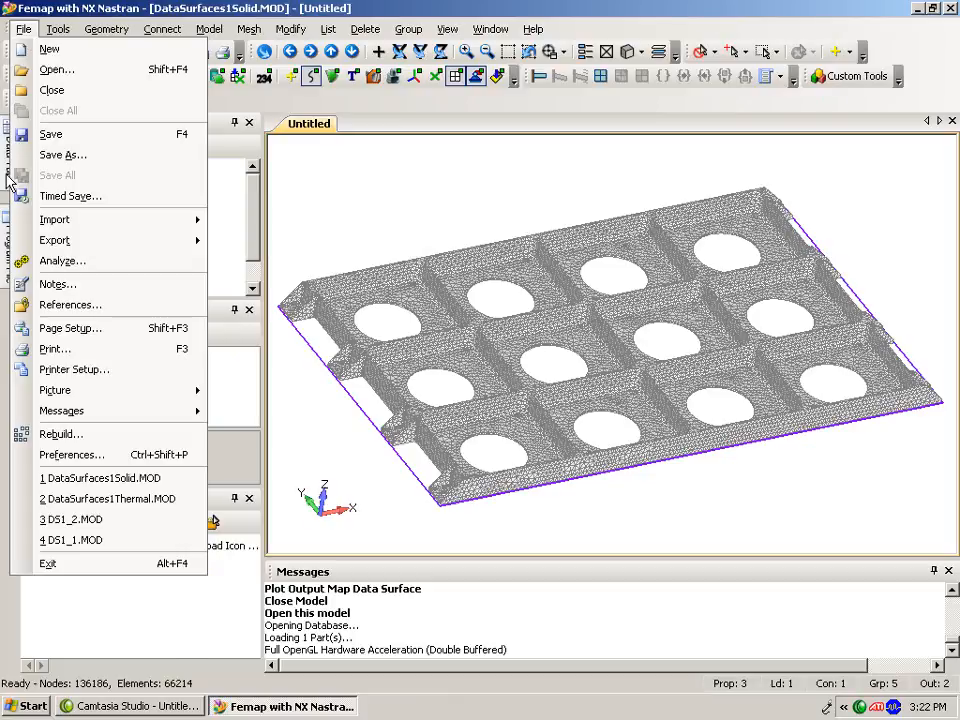
Open the recent model DataSurfaces1Thermal.MOD and tile both model windows vertically
{"action": "left_click", "coordinate": [138, 498]}
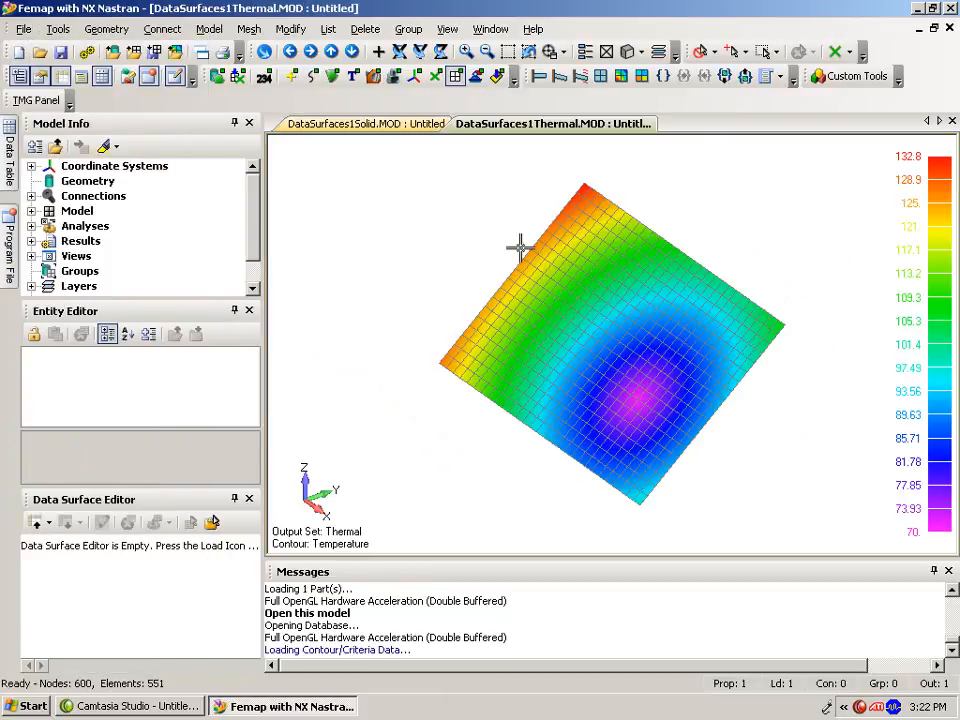
{"action": "left_click", "coordinate": [491, 28]}
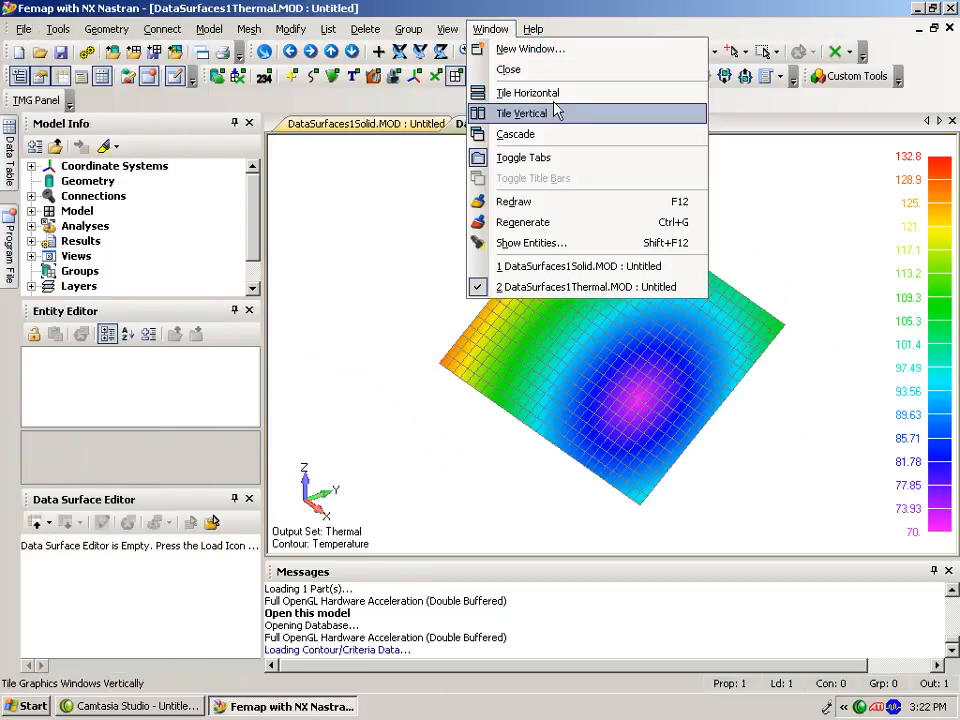
{"action": "left_click", "coordinate": [505, 113]}
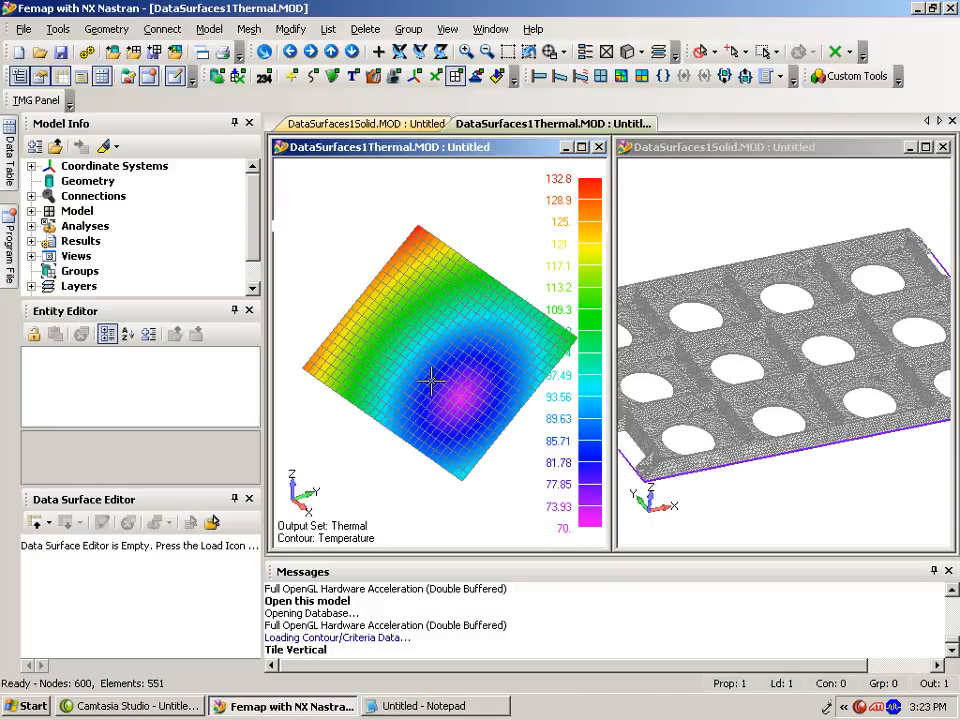
Create an output map data surface titled Thermal Mapping from output set 1..Thermal and vector 9000000..Temperature, and copy it to the clipboard
{"action": "left_click", "coordinate": [48, 523]}
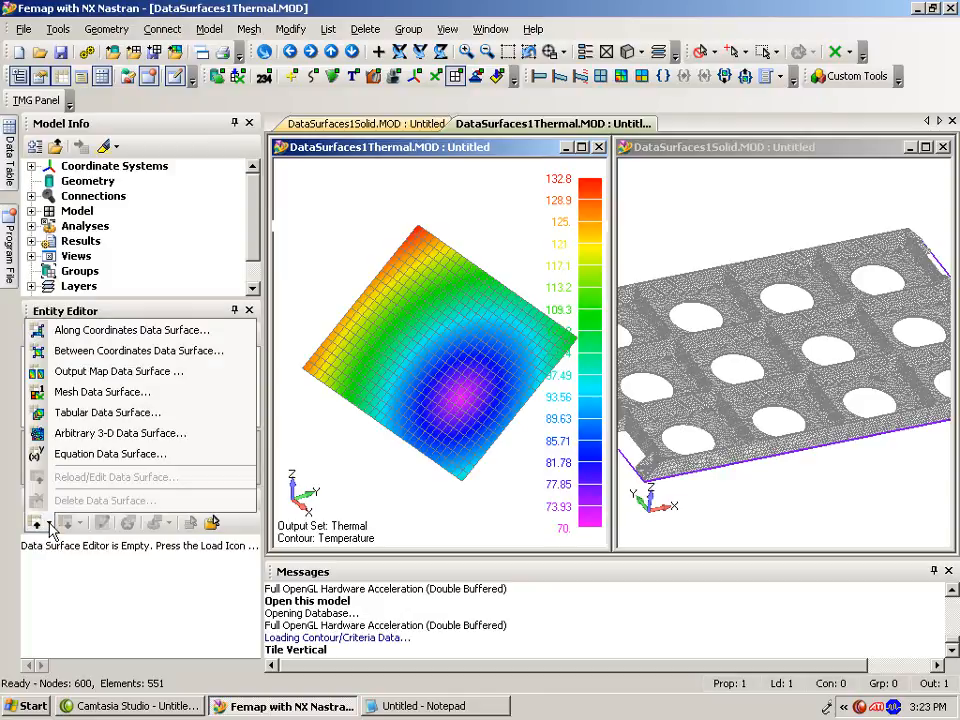
{"action": "left_click", "coordinate": [113, 372]}
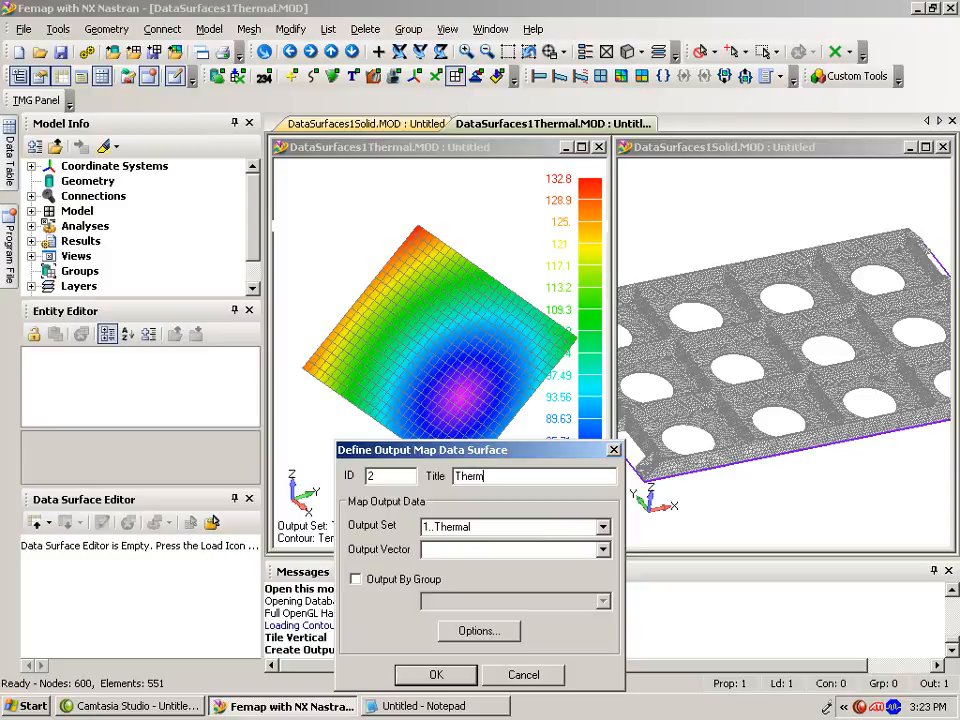
{"action": "key", "text": "Tab"}
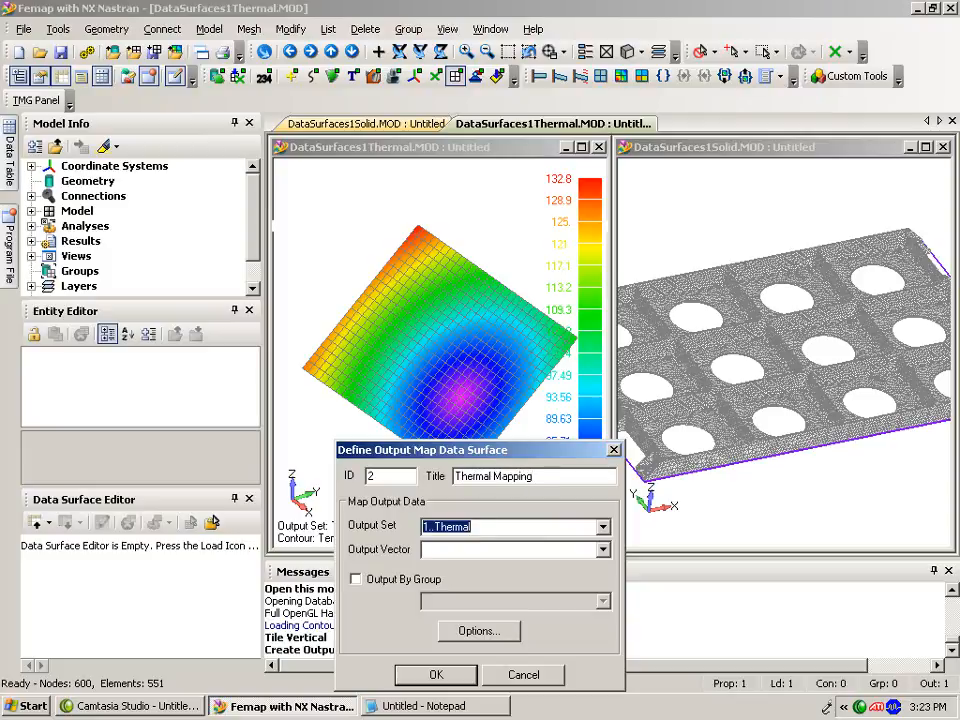
{"action": "left_click", "coordinate": [603, 550]}
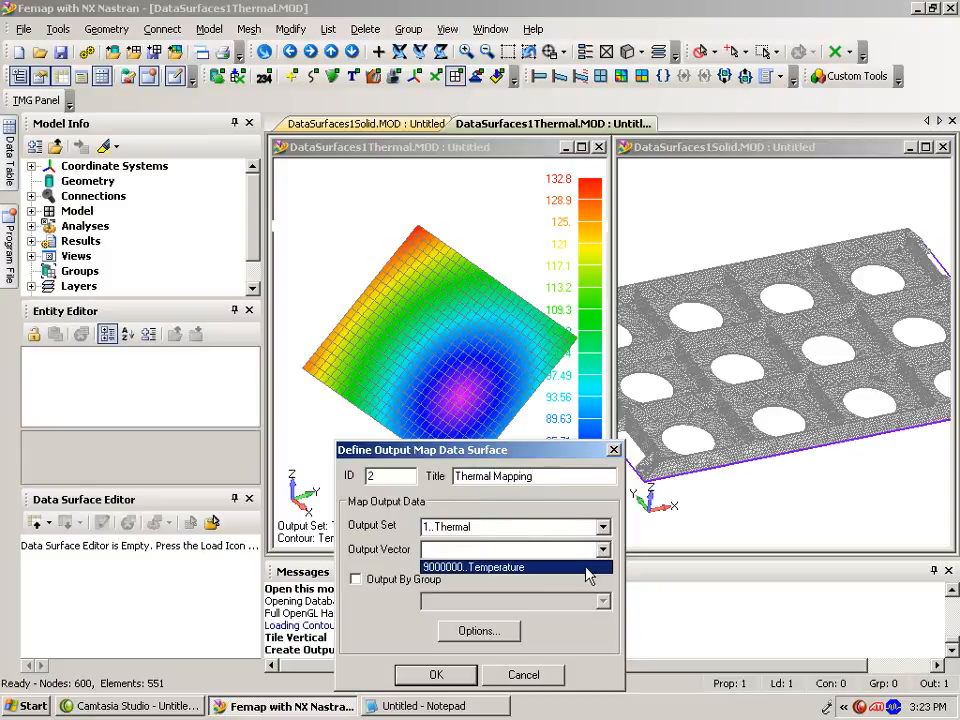
{"action": "left_click", "coordinate": [530, 562]}
{"action": "left_click", "coordinate": [436, 675]}
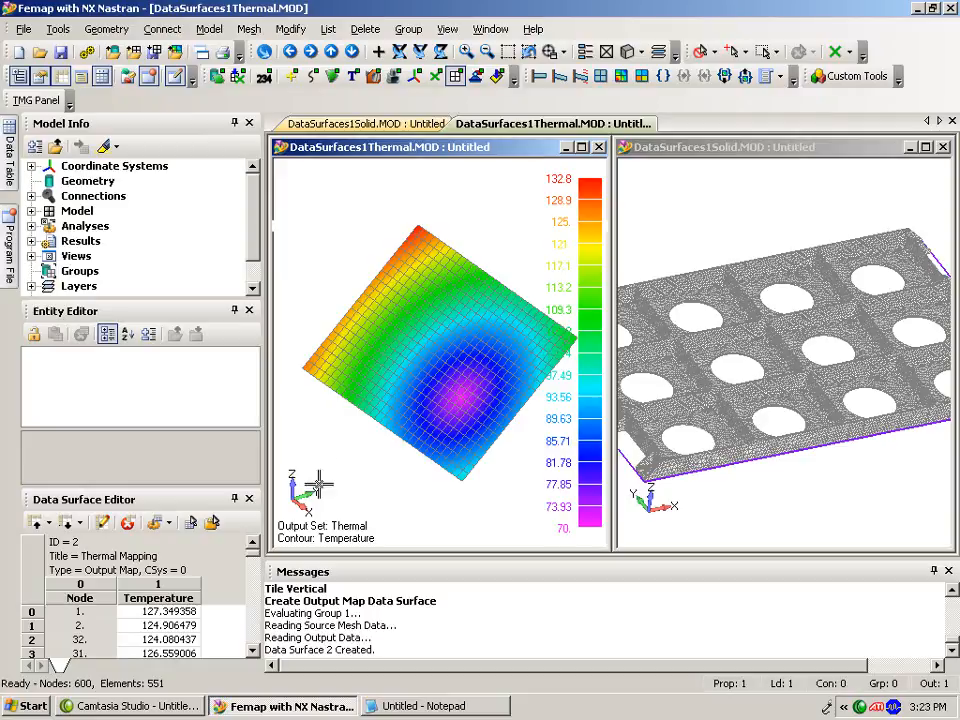
{"action": "left_click", "coordinate": [190, 523]}
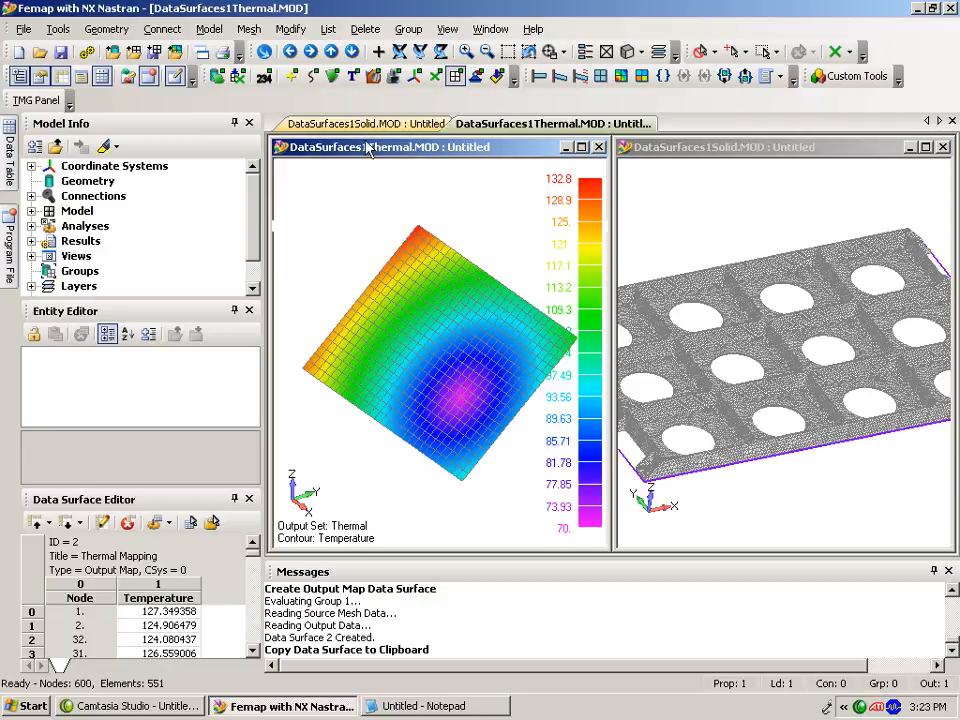
List the coordinates of corner nodes 1 and 571 on the hot edge of the thermal plate, sorted by ascending ID
{"action": "left_click", "coordinate": [328, 29]}
{"action": "mouse_move", "coordinate": [380, 110]}
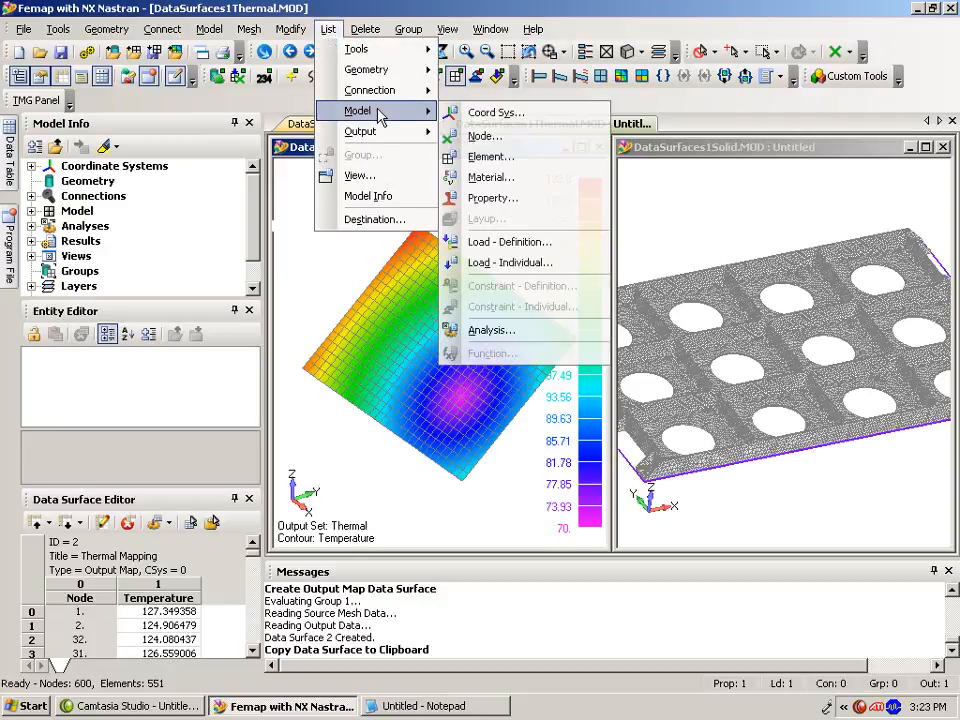
{"action": "left_click", "coordinate": [486, 136]}
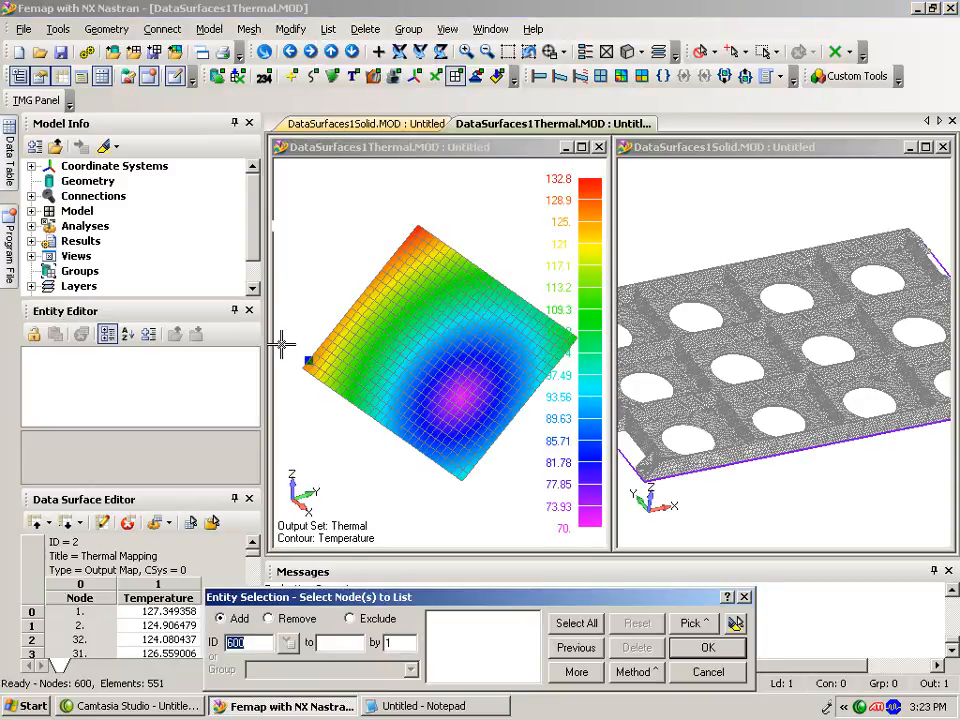
{"action": "left_click", "coordinate": [398, 211]}
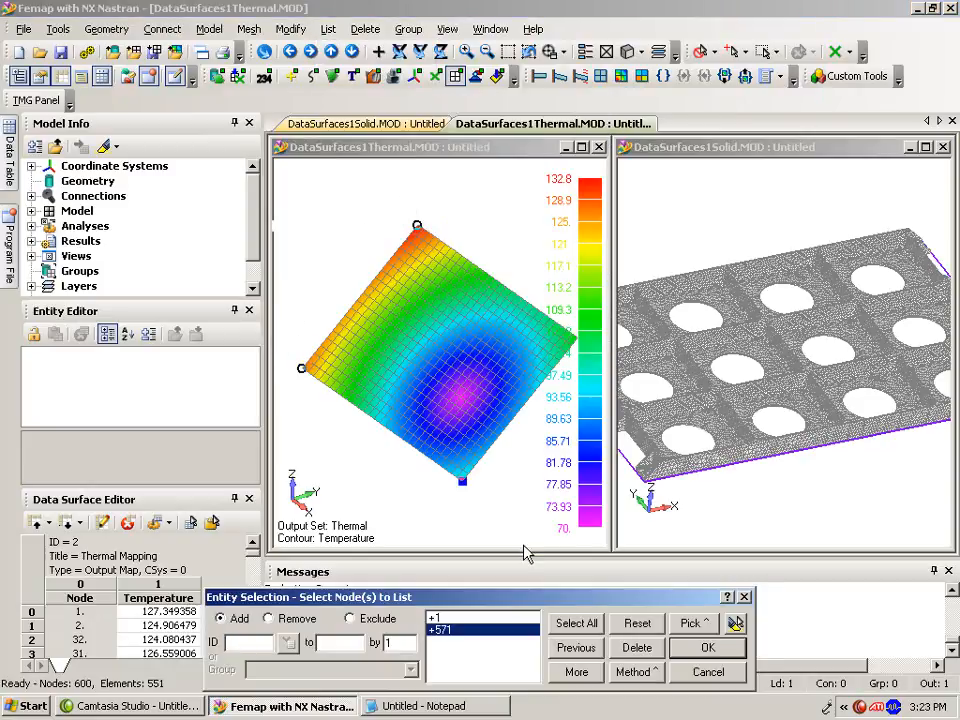
{"action": "left_click", "coordinate": [700, 649]}
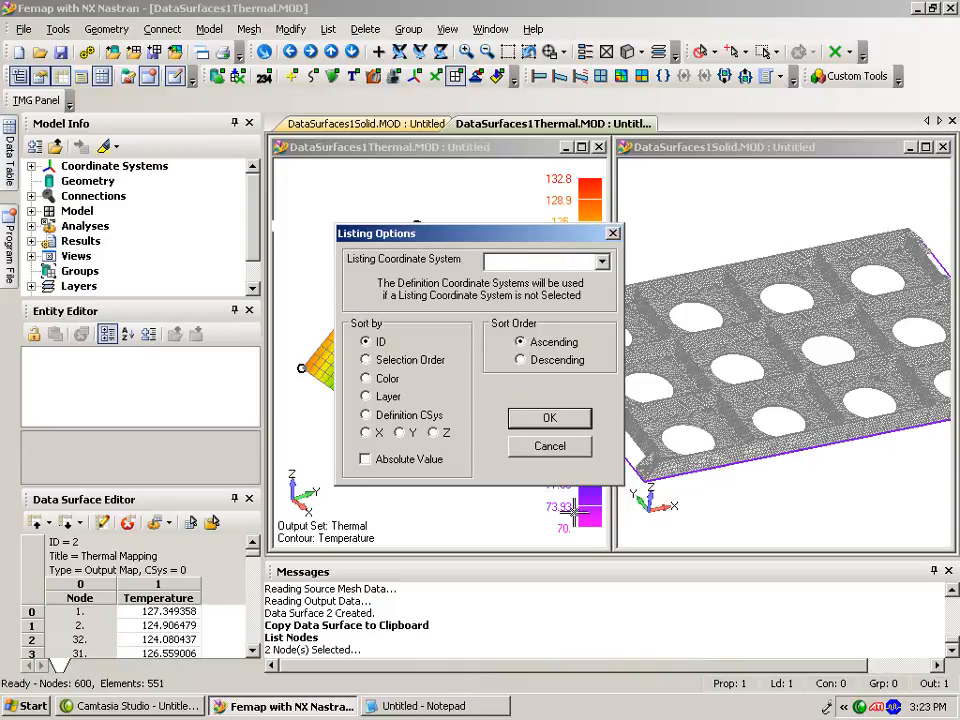
{"action": "left_click", "coordinate": [549, 420]}
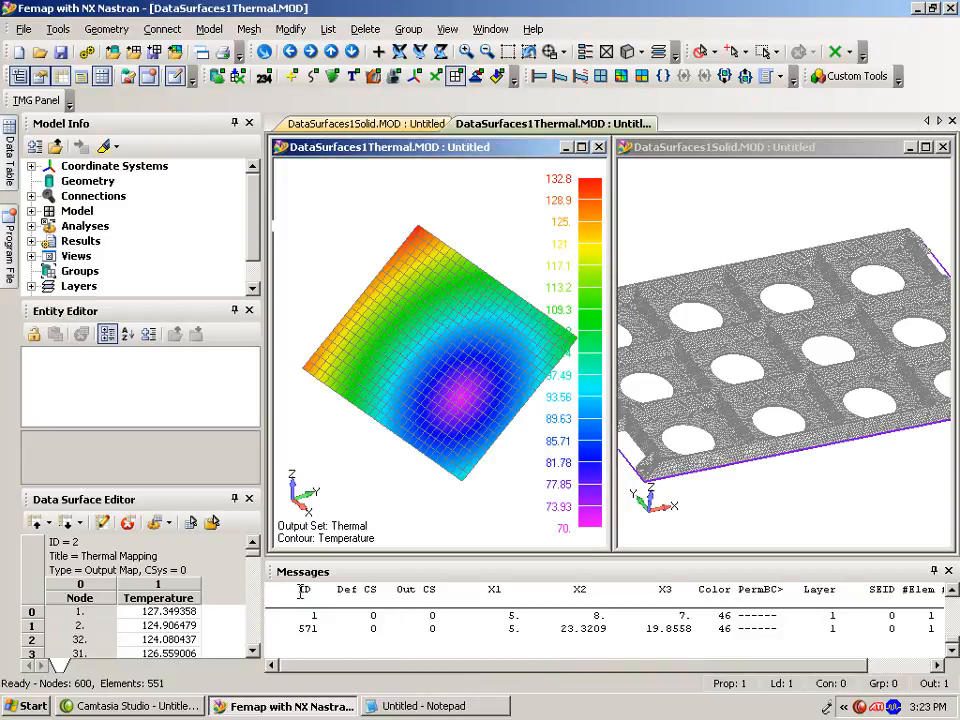
Copy the listed coordinates of nodes 1 and 571 from the messages and paste them into the empty Notepad document
{"action": "left_click_drag", "start_coordinate": [300, 592], "coordinate": [827, 631]}
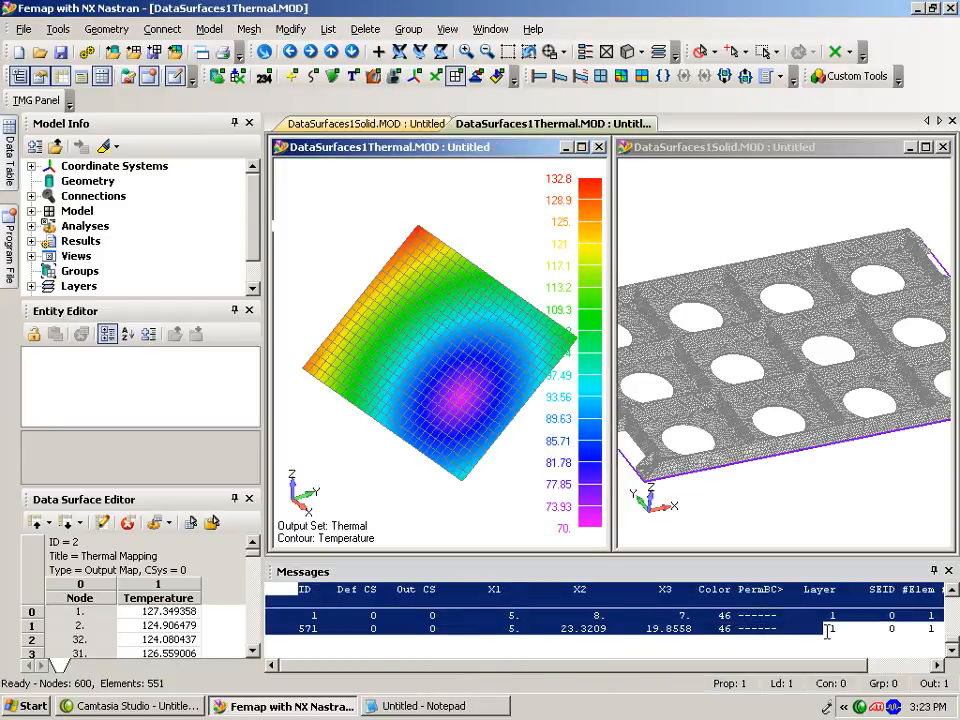
{"action": "right_click", "coordinate": [700, 614]}
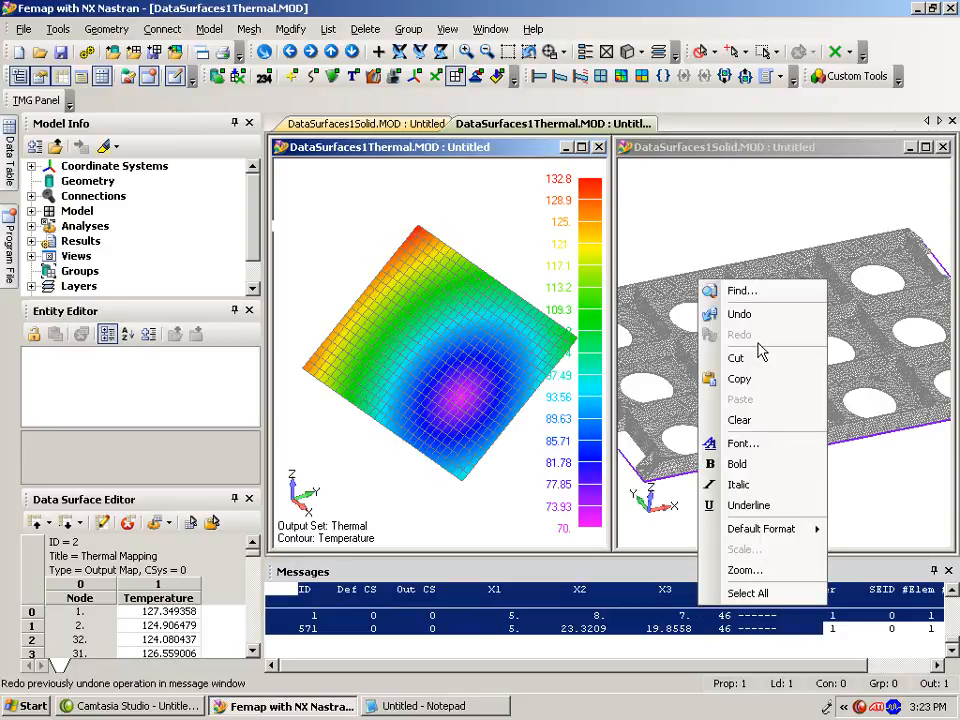
{"action": "left_click", "coordinate": [757, 377]}
{"action": "left_click", "coordinate": [478, 705]}
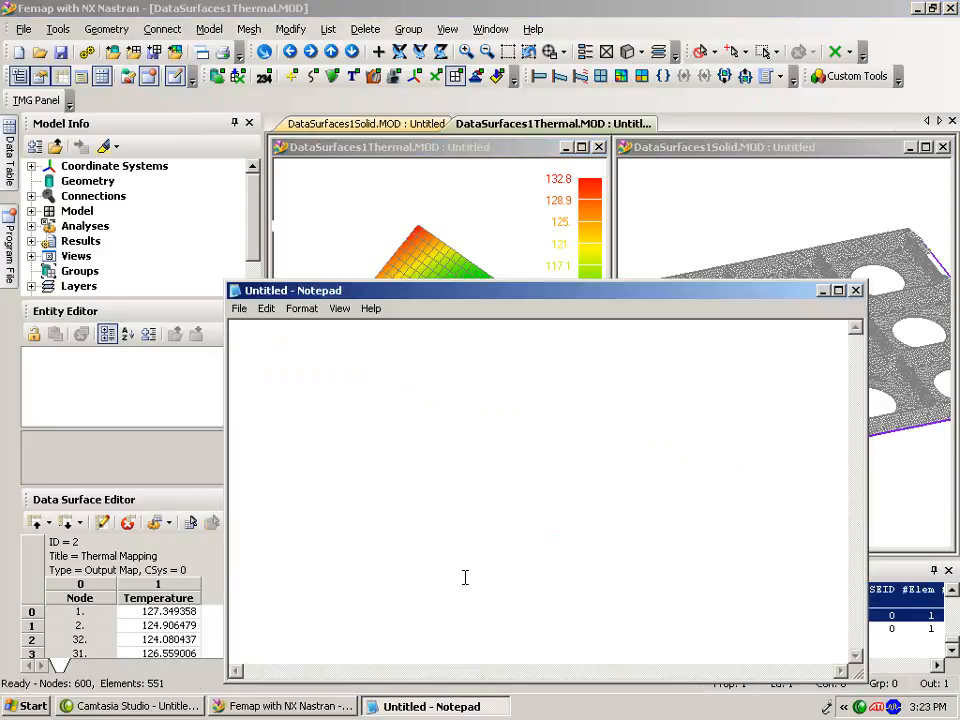
{"action": "key", "text": "ctrl+v"}
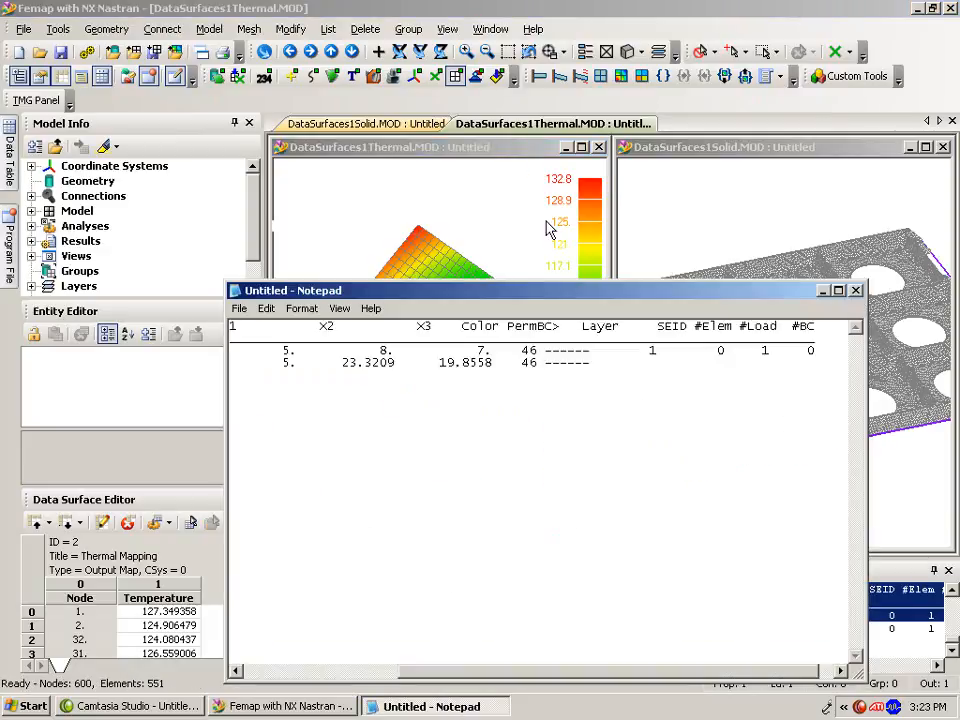
Return to Femap, copy the Thermal Mapping data surface from the thermal model again, and paste it into DataSurfaces1Solid.MOD
{"action": "left_click", "coordinate": [552, 9]}
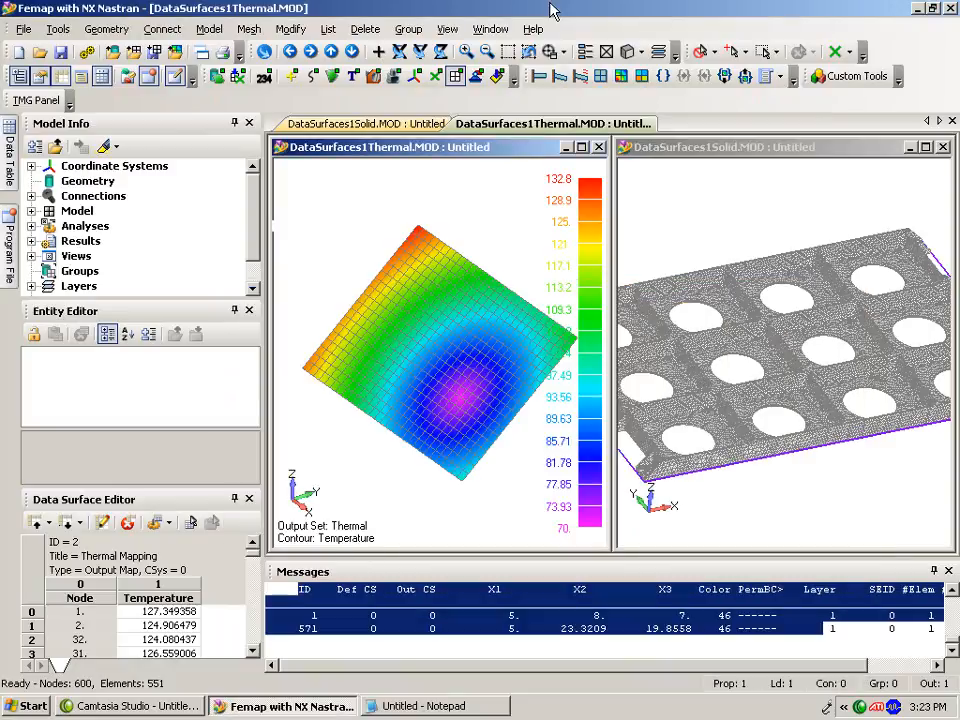
{"action": "left_click", "coordinate": [668, 199]}
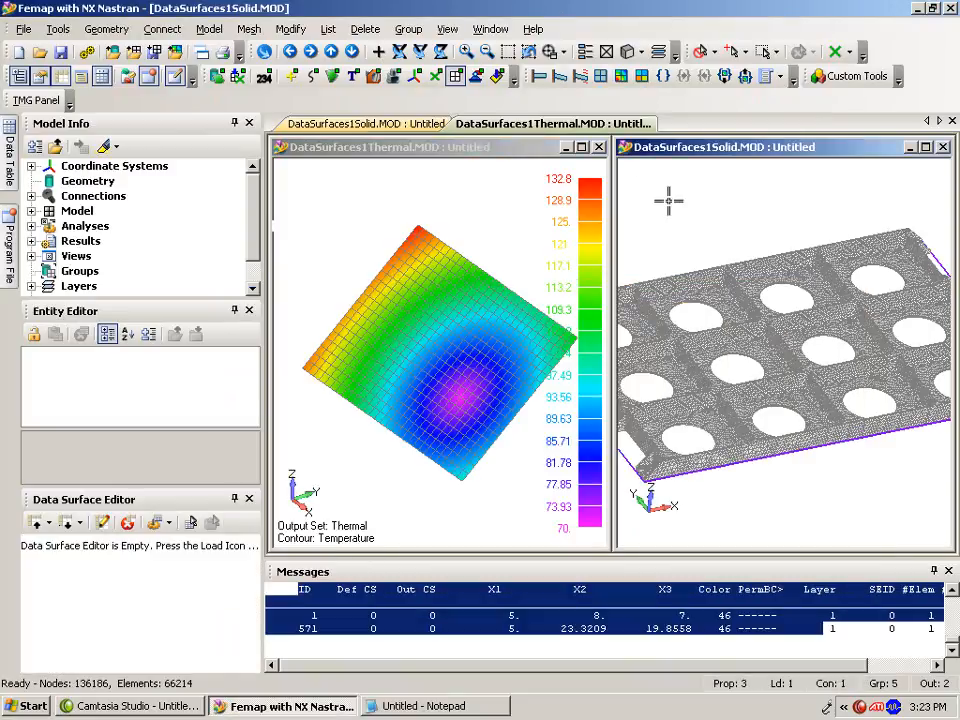
{"action": "left_click", "coordinate": [311, 458]}
{"action": "left_click", "coordinate": [190, 523]}
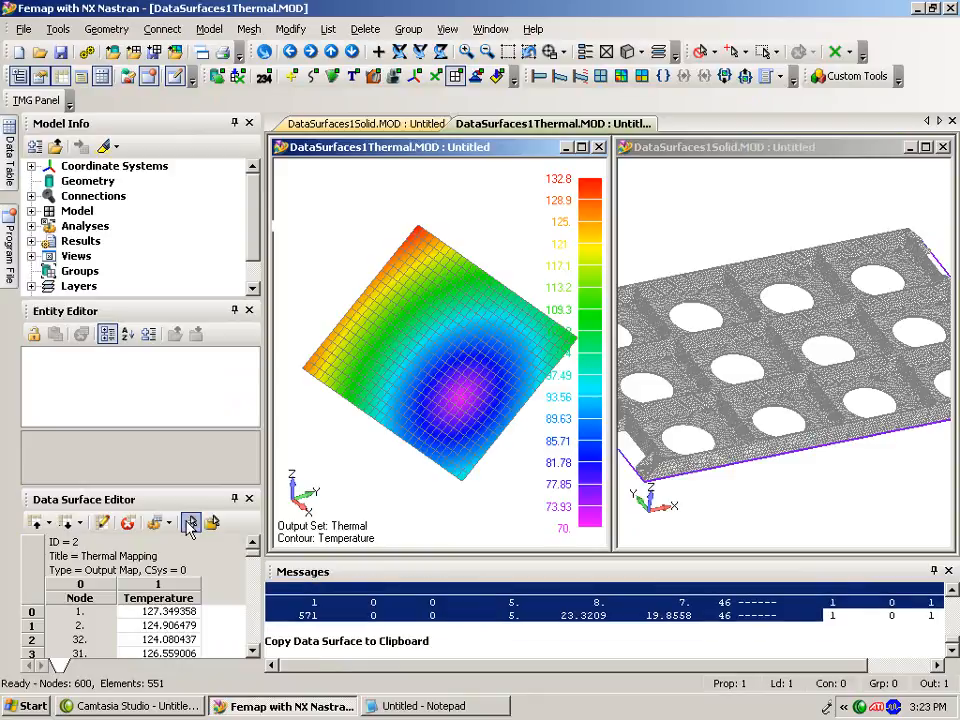
{"action": "left_click", "coordinate": [697, 470]}
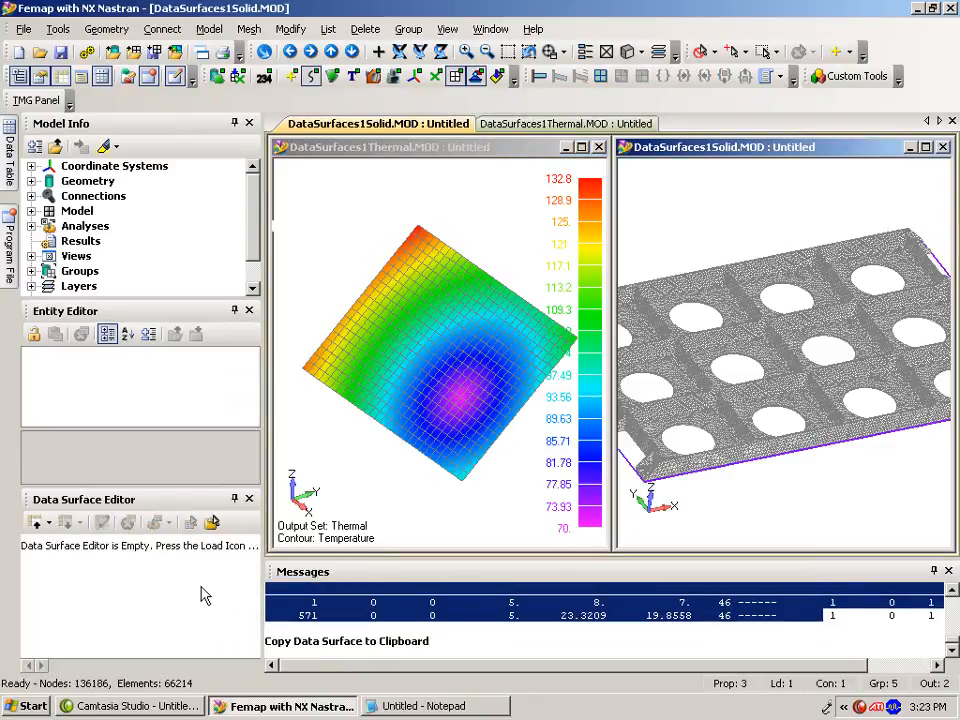
{"action": "left_click", "coordinate": [213, 523]}
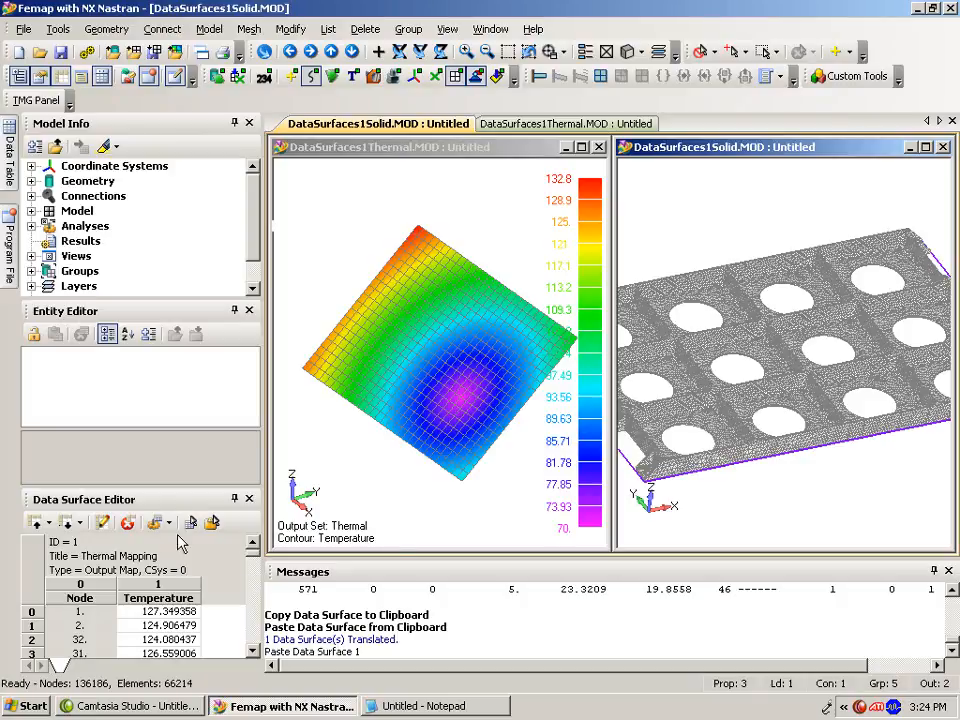
Plot the pasted Thermal Mapping output map over the solid model's mesh
{"action": "left_click", "coordinate": [169, 523]}
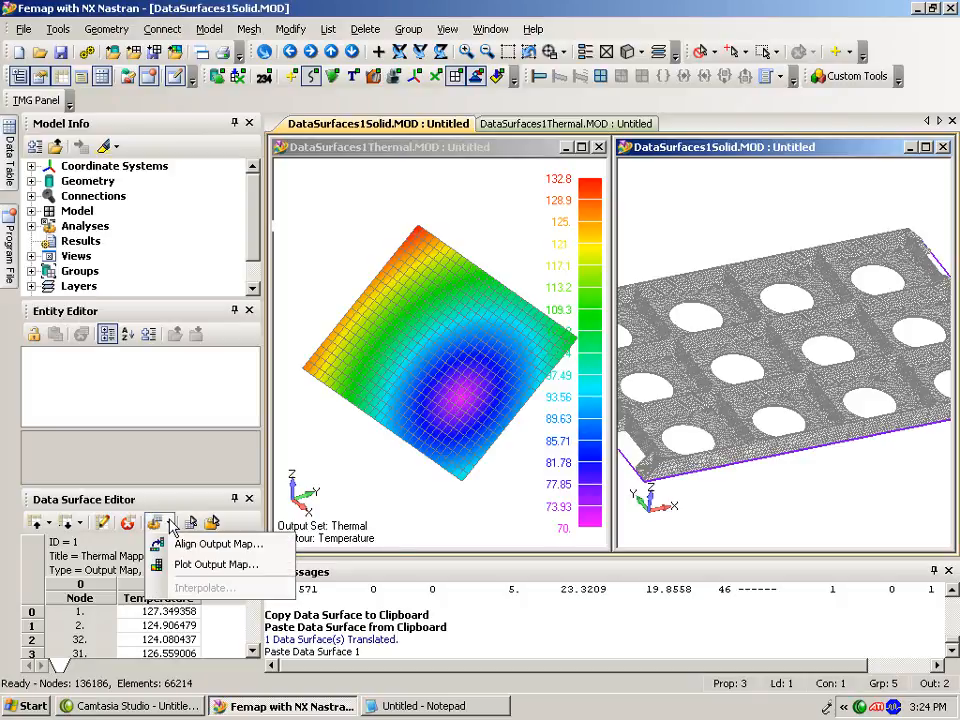
{"action": "left_click", "coordinate": [193, 565]}
{"action": "middle_click_drag", "start_coordinate": [686, 452], "coordinate": [742, 482]}
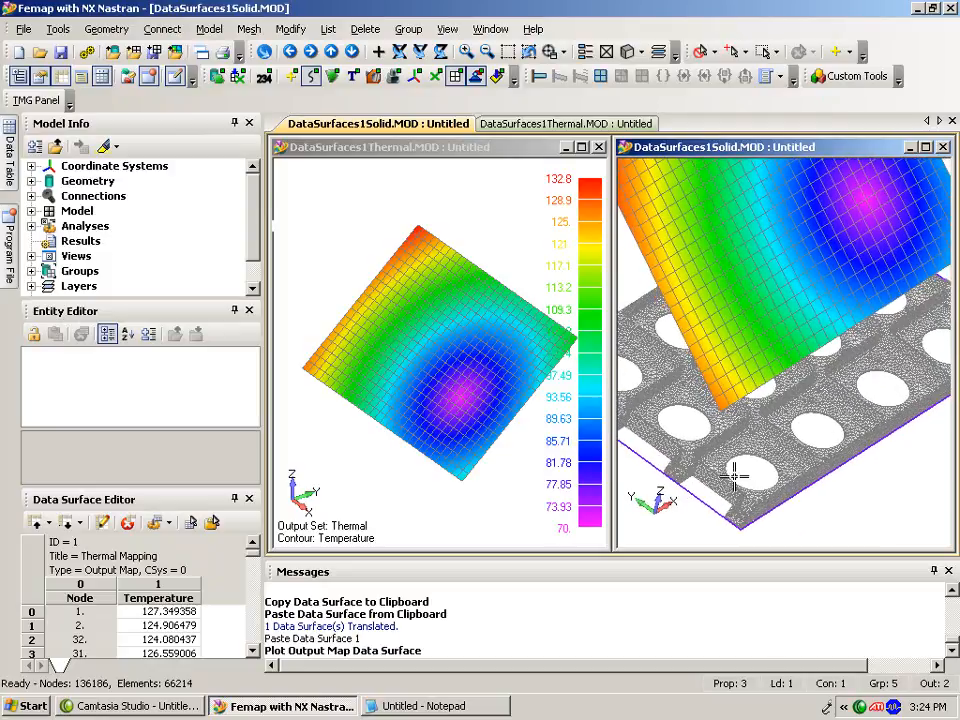
{"action": "middle_click_drag", "start_coordinate": [729, 438], "coordinate": [805, 398], "text": "ctrl"}
Start aligning the output map and set the align-from vector's base to node 1's coordinates, X 5, Y 8, Z 7
{"action": "left_click", "coordinate": [158, 522]}
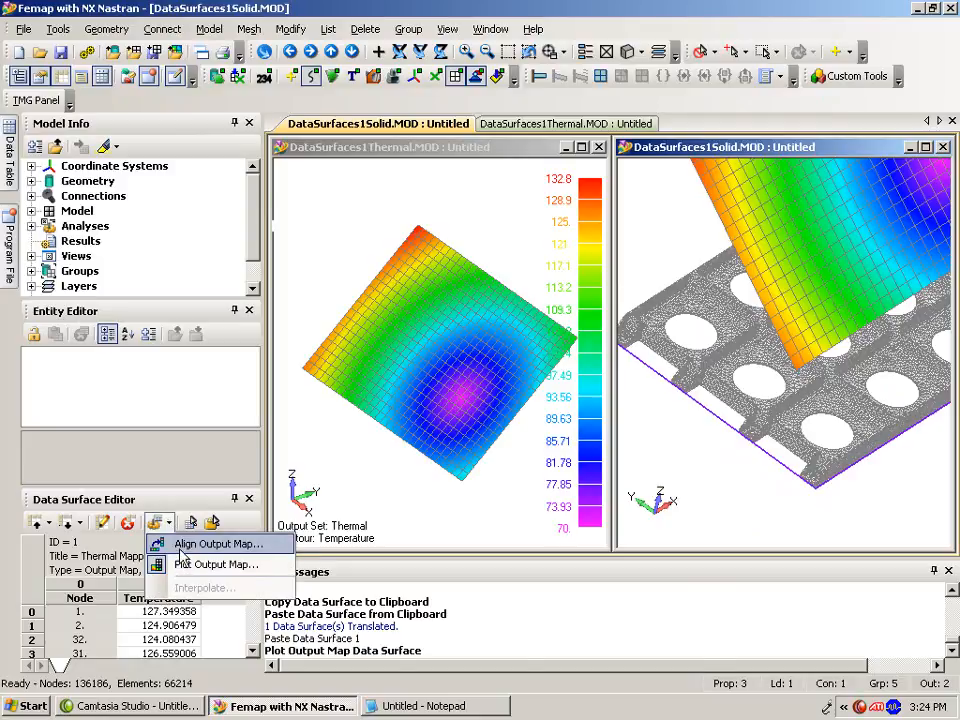
{"action": "left_click", "coordinate": [200, 544]}
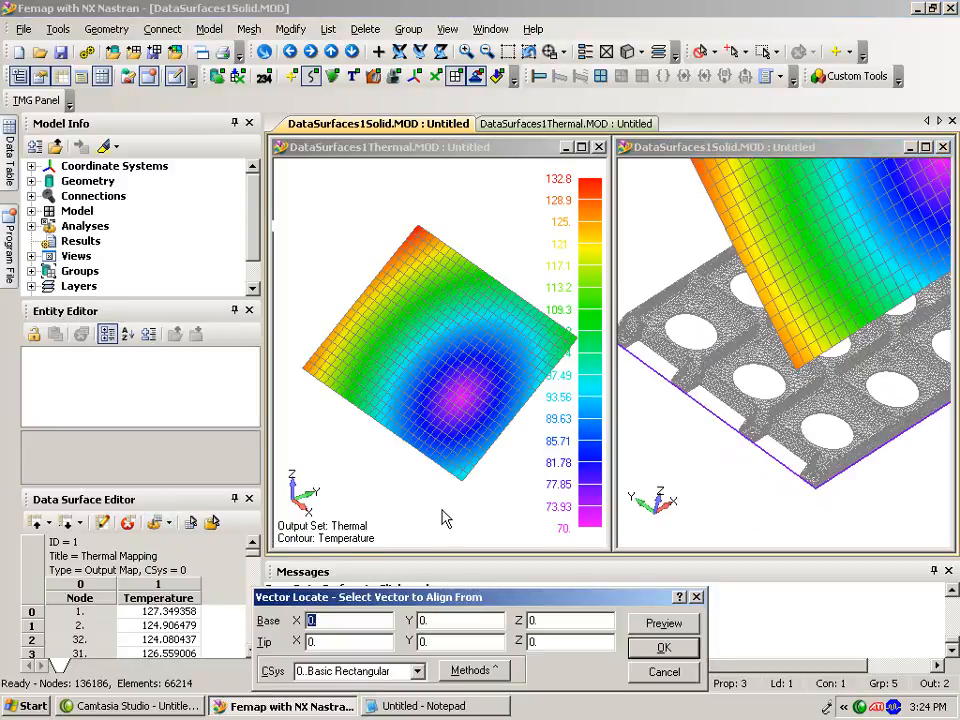
{"action": "key", "text": "alt+Tab"}
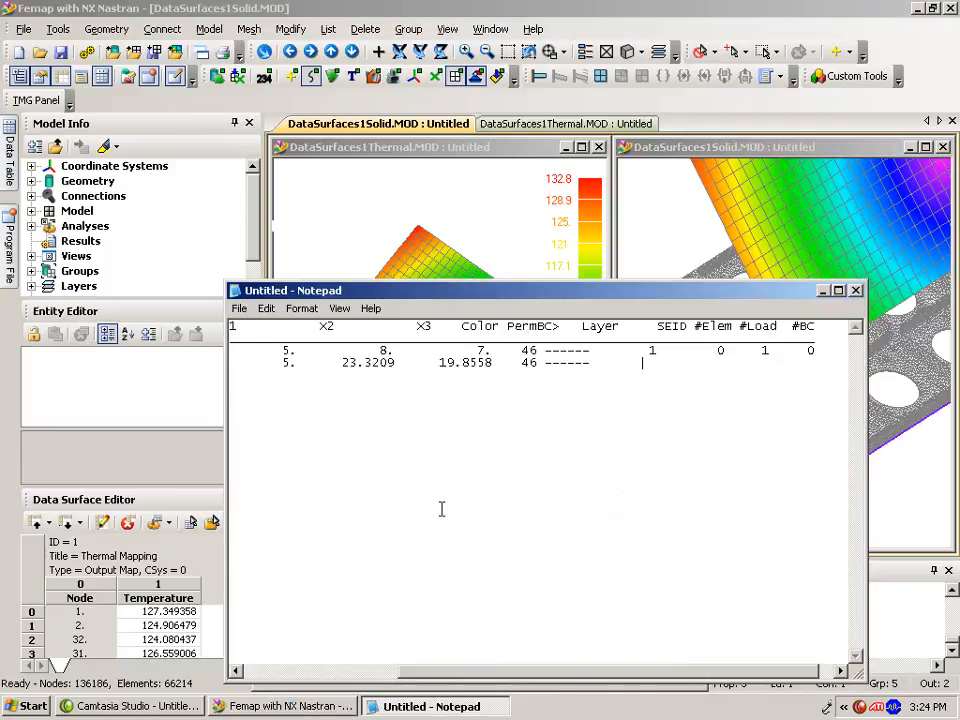
{"action": "key", "text": "alt+Tab"}
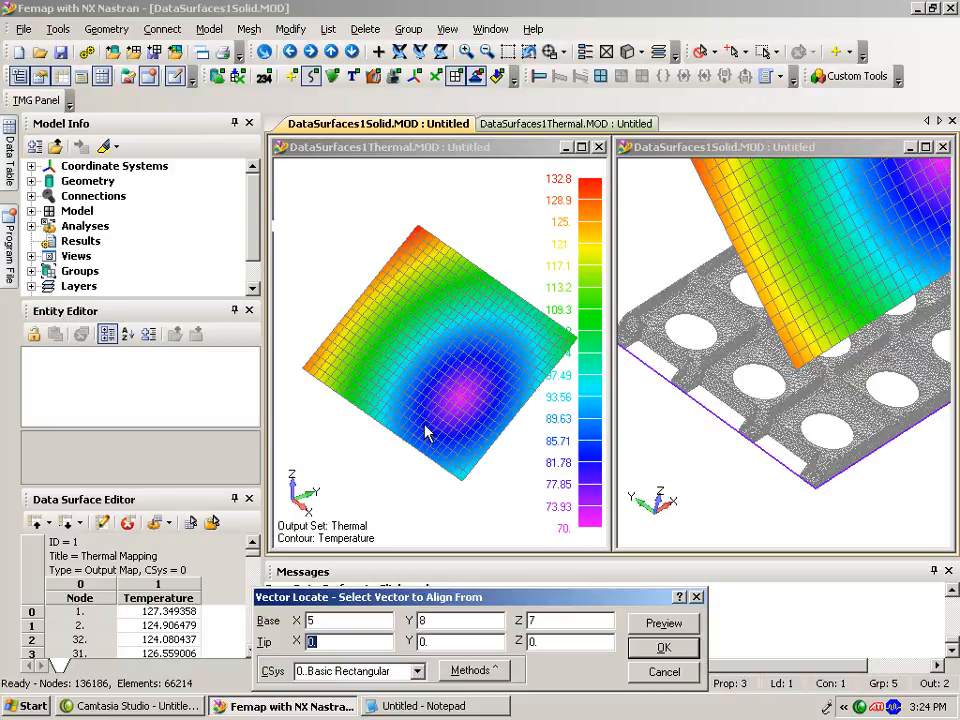
Set the align-from vector's tip to X 5, Y 23.3209, Z 19.8558 using node 571's coordinates from Notepad, and accept the vector
{"action": "key", "text": "alt+Tab"}
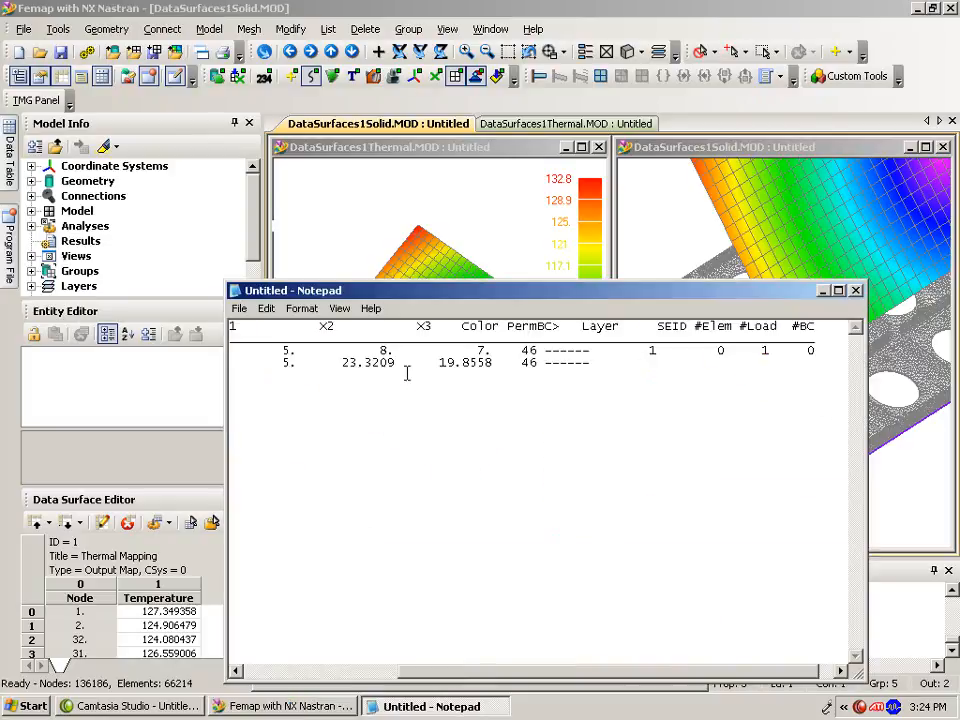
{"action": "left_click_drag", "start_coordinate": [396, 366], "coordinate": [344, 364]}
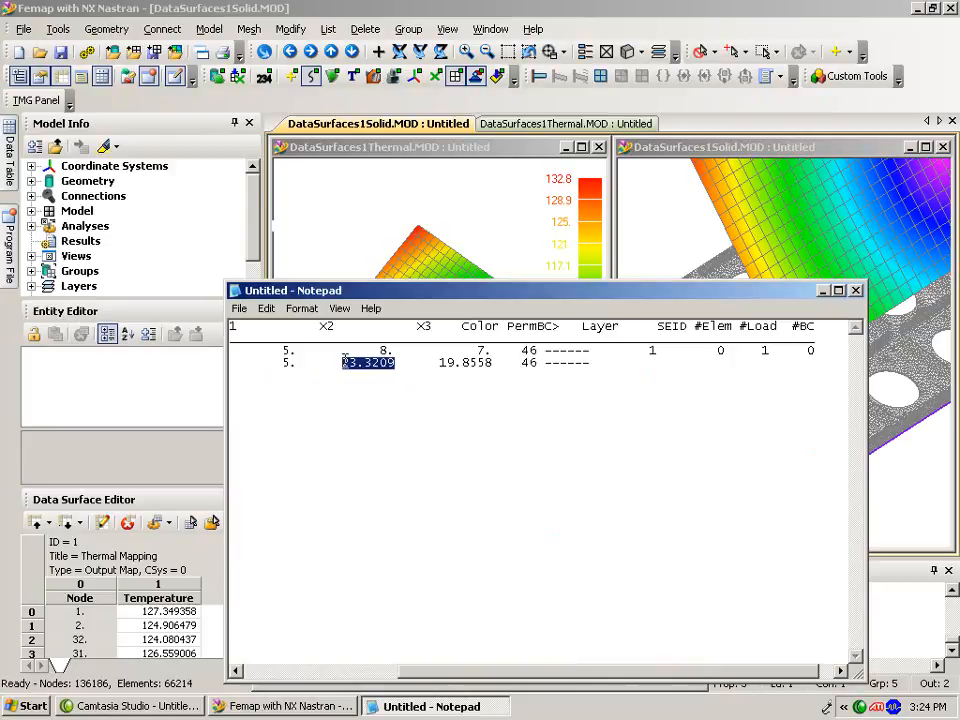
{"action": "key", "text": "alt+Tab"}
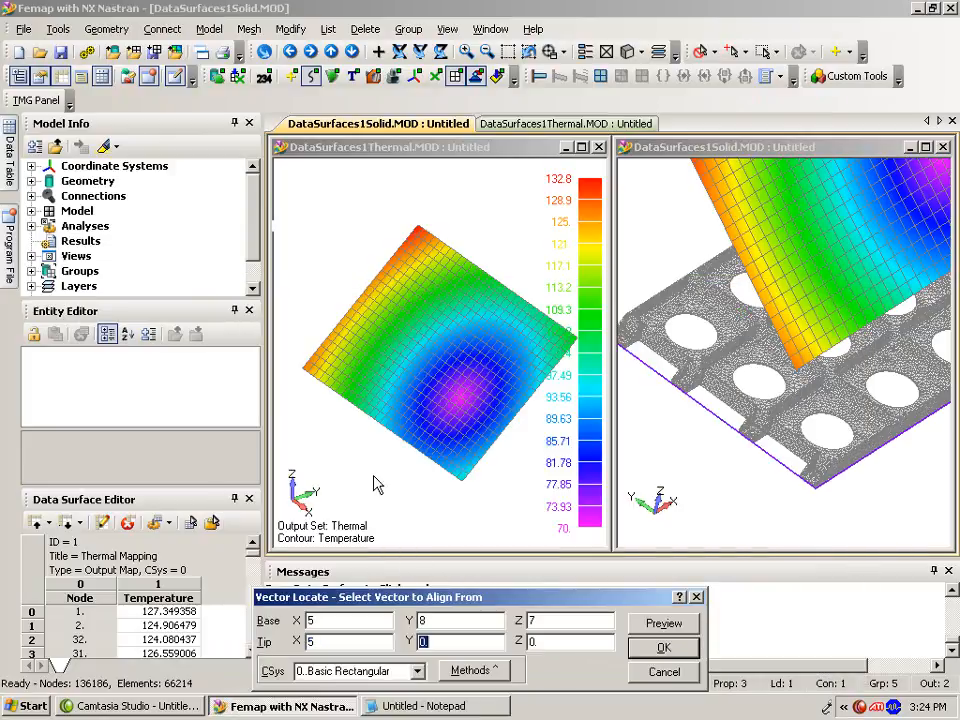
{"action": "key", "text": "ctrl+v"}
{"action": "key", "text": "alt+Tab"}
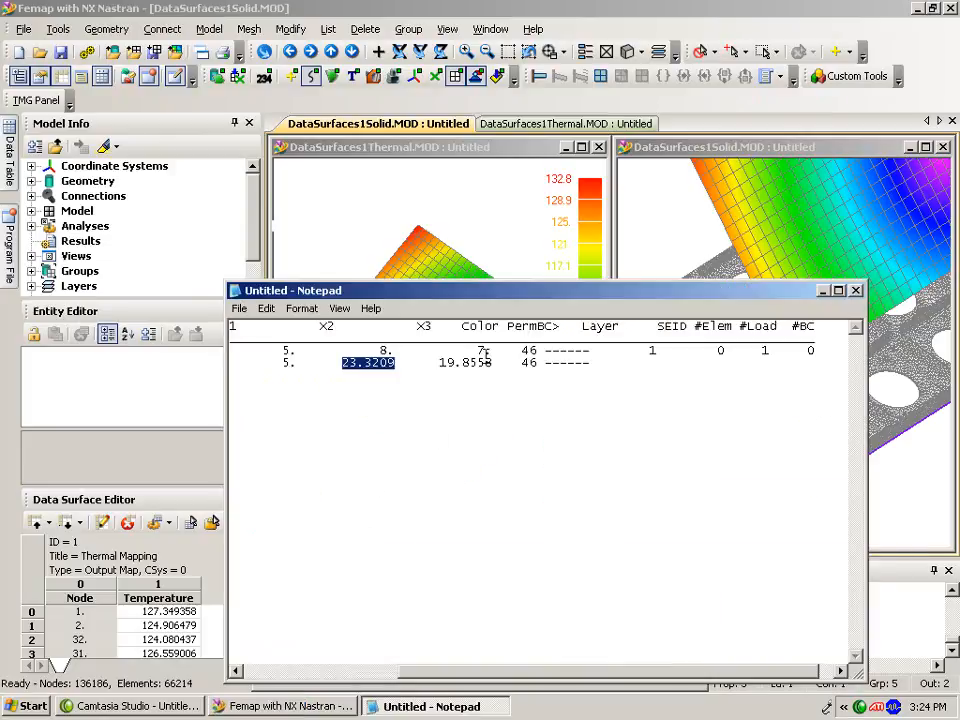
{"action": "left_click_drag", "start_coordinate": [491, 363], "coordinate": [443, 362]}
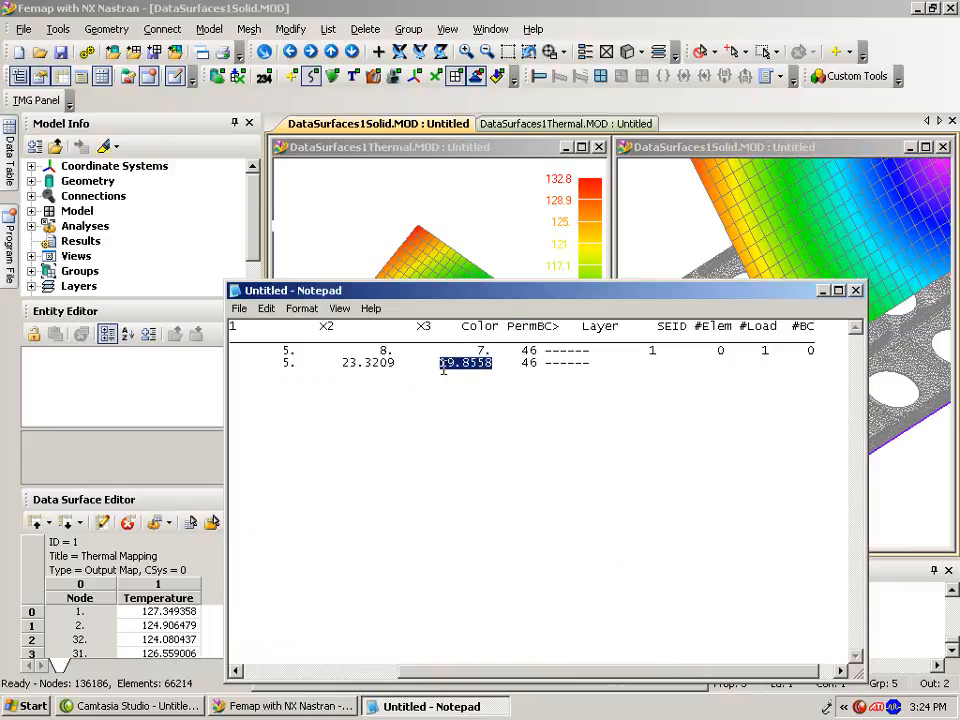
{"action": "key", "text": "ctrl+c"}
{"action": "key", "text": "alt+Tab"}
{"action": "key", "text": "ctrl+v"}
{"action": "left_click", "coordinate": [646, 648]}
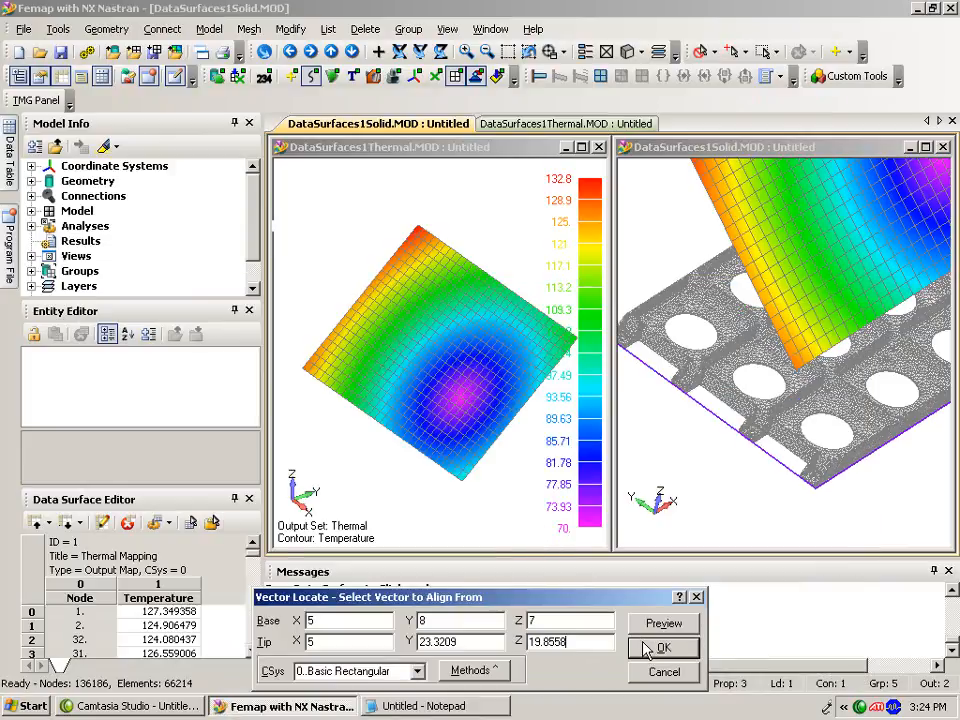
Define the align-to vector from point 2 to point 6 along the solid model's lower edge and apply the output map alignment
{"action": "left_click", "coordinate": [646, 648]}
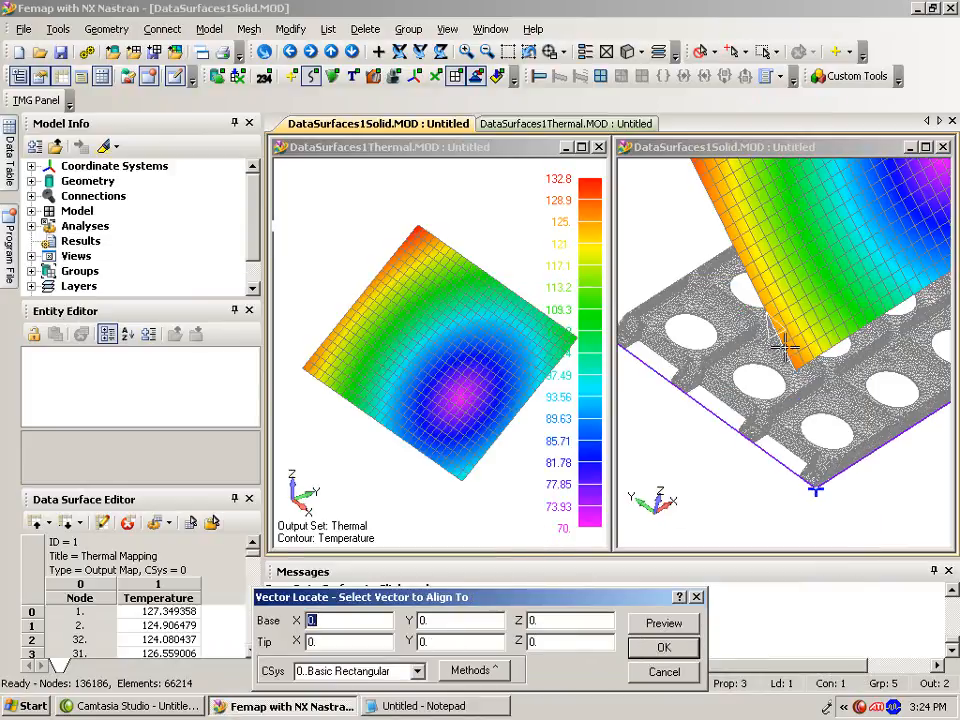
{"action": "left_click", "coordinate": [783, 485]}
{"action": "left_click", "coordinate": [634, 350]}
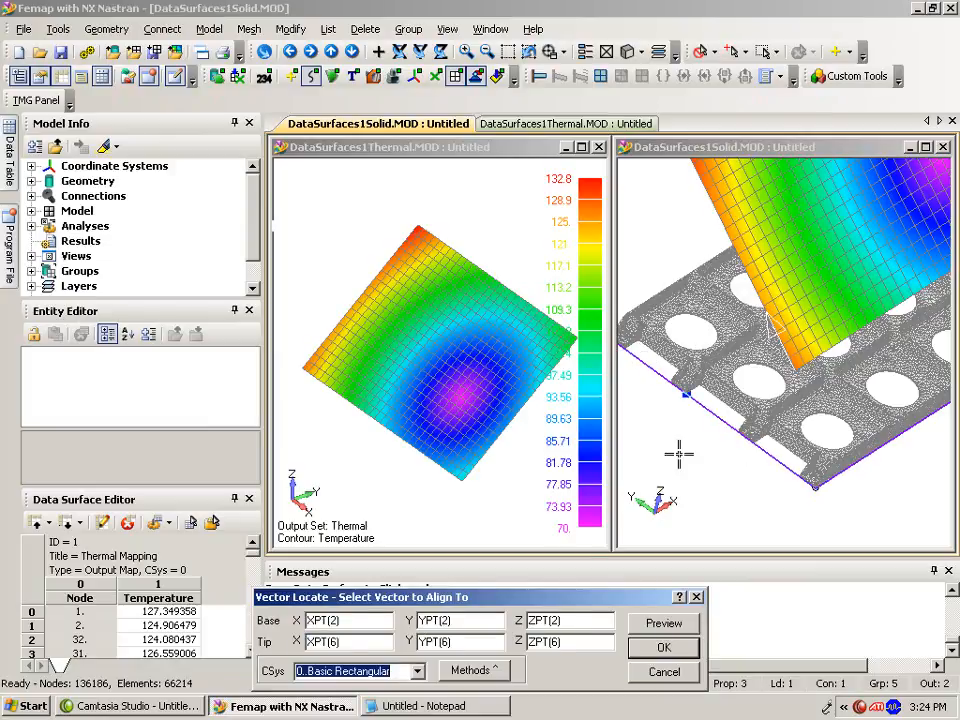
{"action": "left_click", "coordinate": [664, 648]}
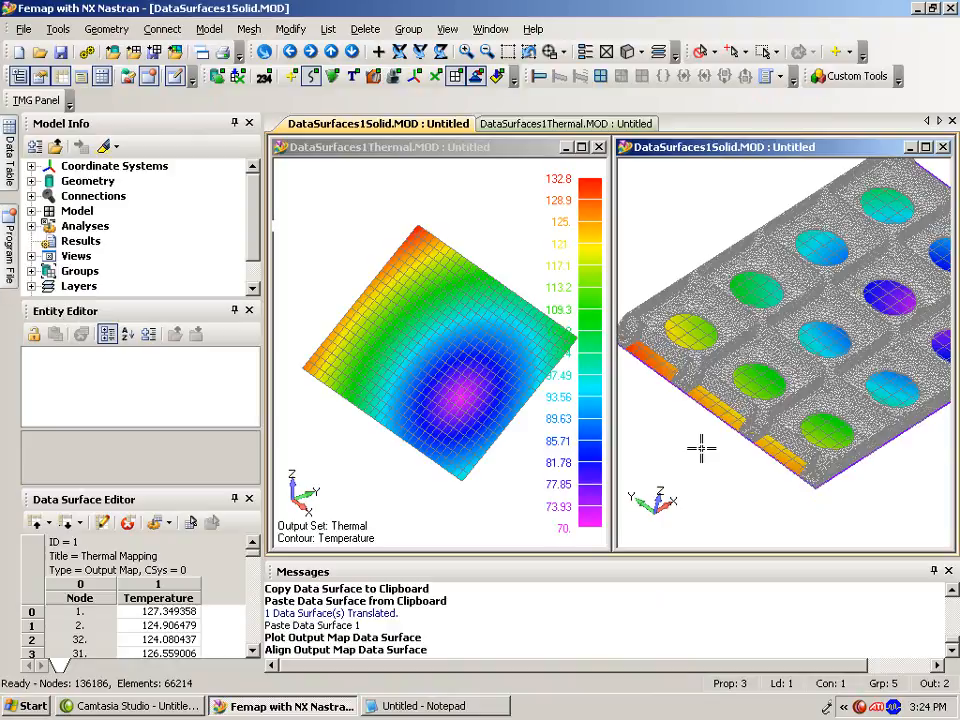
Start creating nodal loads and select the nodes of group 5, Main Model and Curves
{"action": "left_click", "coordinate": [216, 33]}
{"action": "mouse_move", "coordinate": [257, 180]}
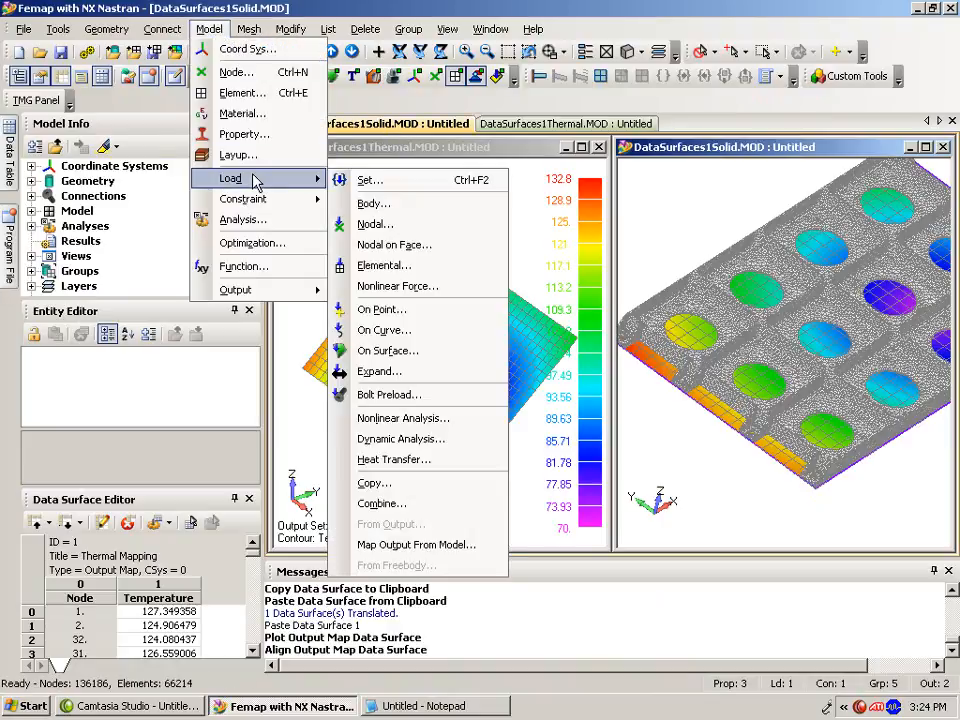
{"action": "left_click", "coordinate": [400, 245]}
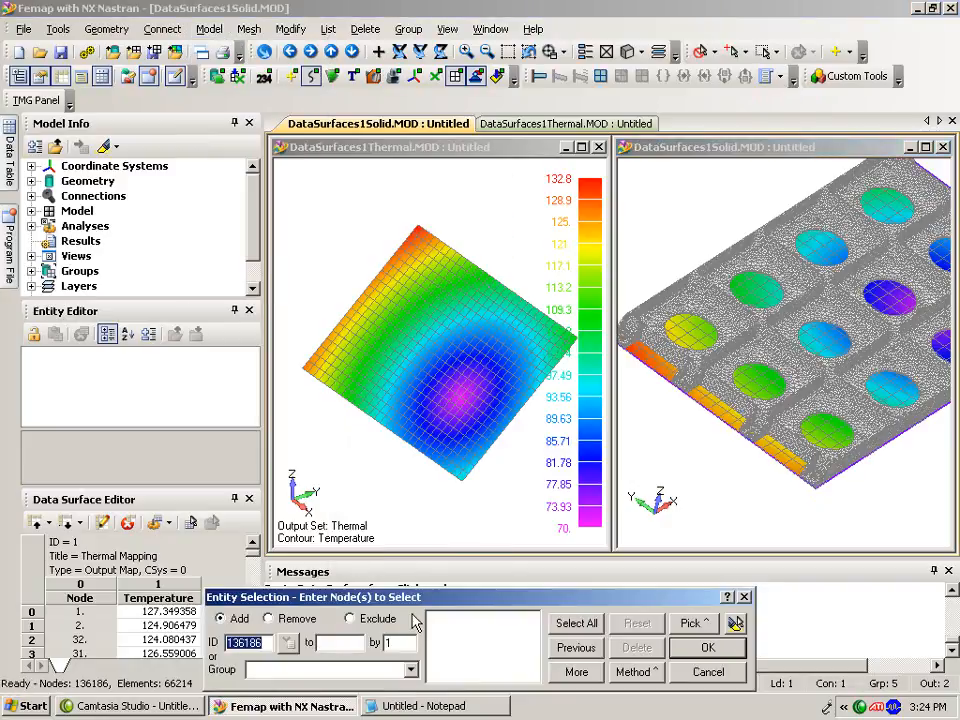
{"action": "left_click", "coordinate": [359, 669]}
{"action": "left_click", "coordinate": [692, 476]}
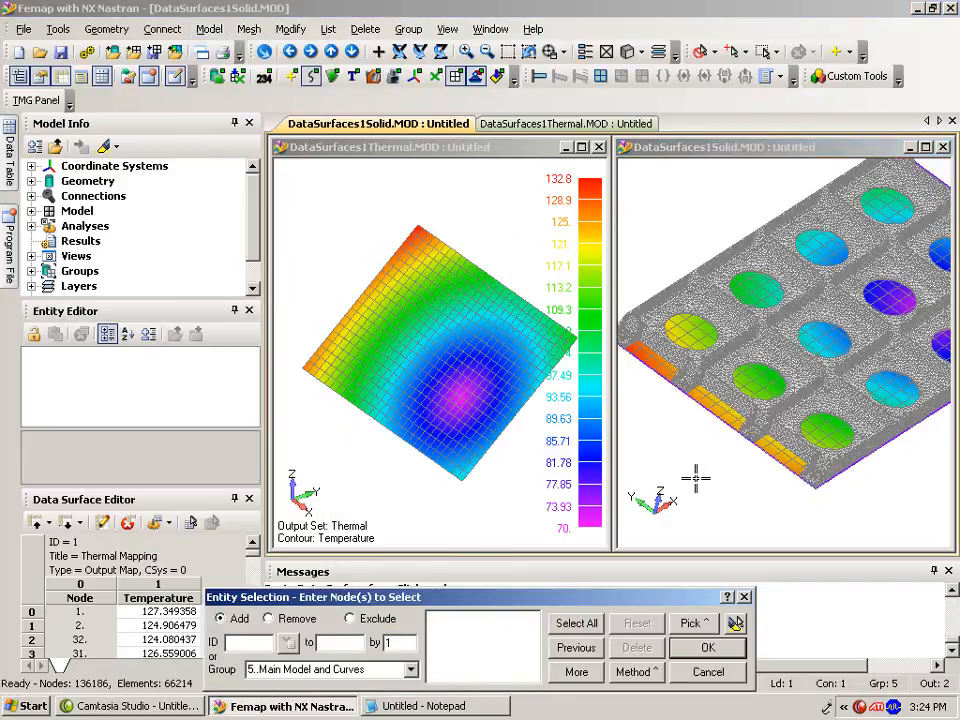
{"action": "left_click", "coordinate": [733, 645]}
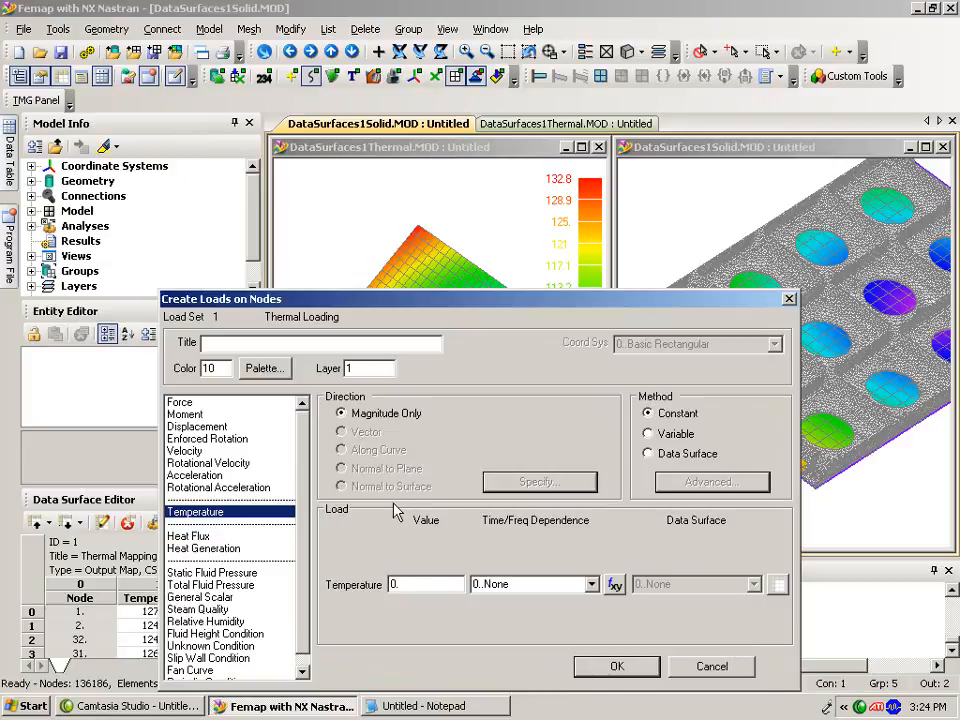
Create temperature loads on the nodes with value 1.0 and the Data Surface method using Thermal Mapping, then end load creation
{"action": "type", "text": "1.0"}
{"action": "left_click", "coordinate": [706, 457]}
{"action": "left_click", "coordinate": [754, 584]}
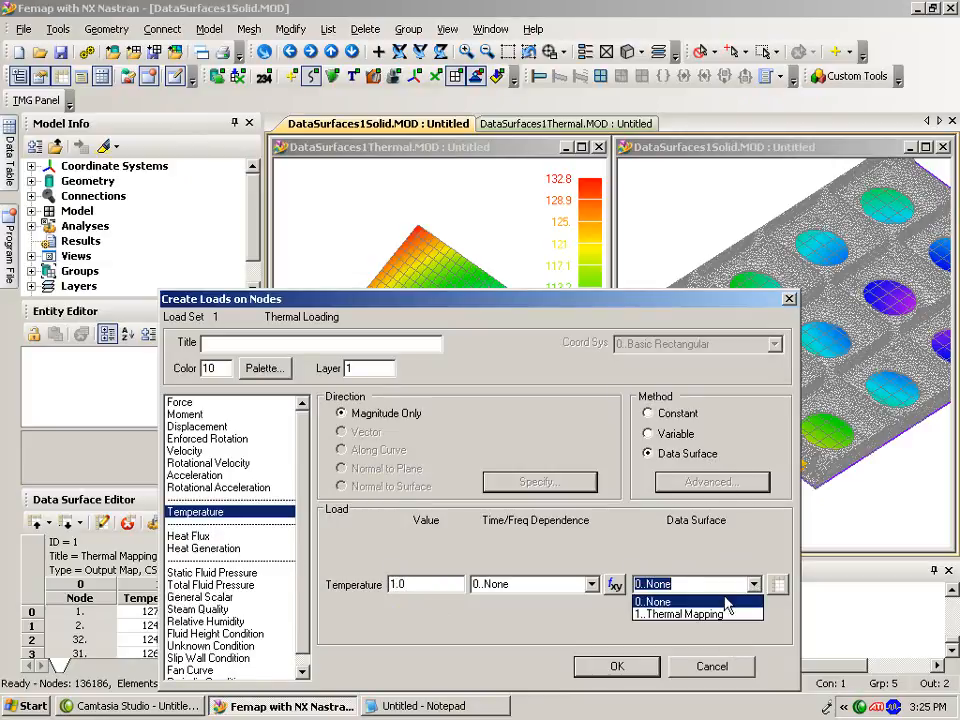
{"action": "left_click", "coordinate": [741, 613]}
{"action": "left_click", "coordinate": [616, 666]}
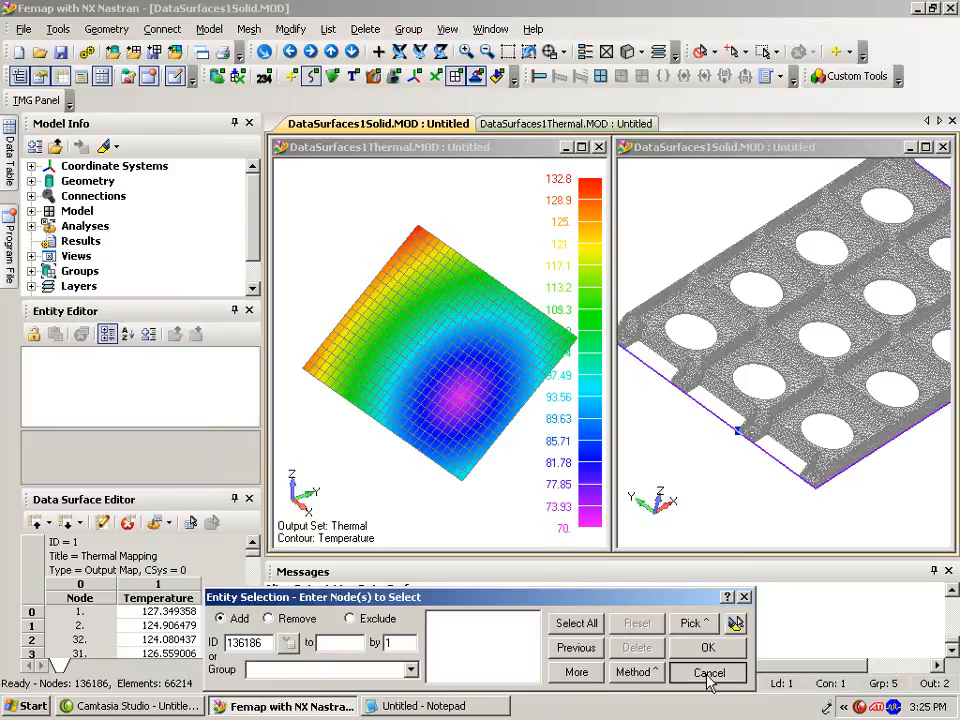
{"action": "left_click", "coordinate": [671, 672]}
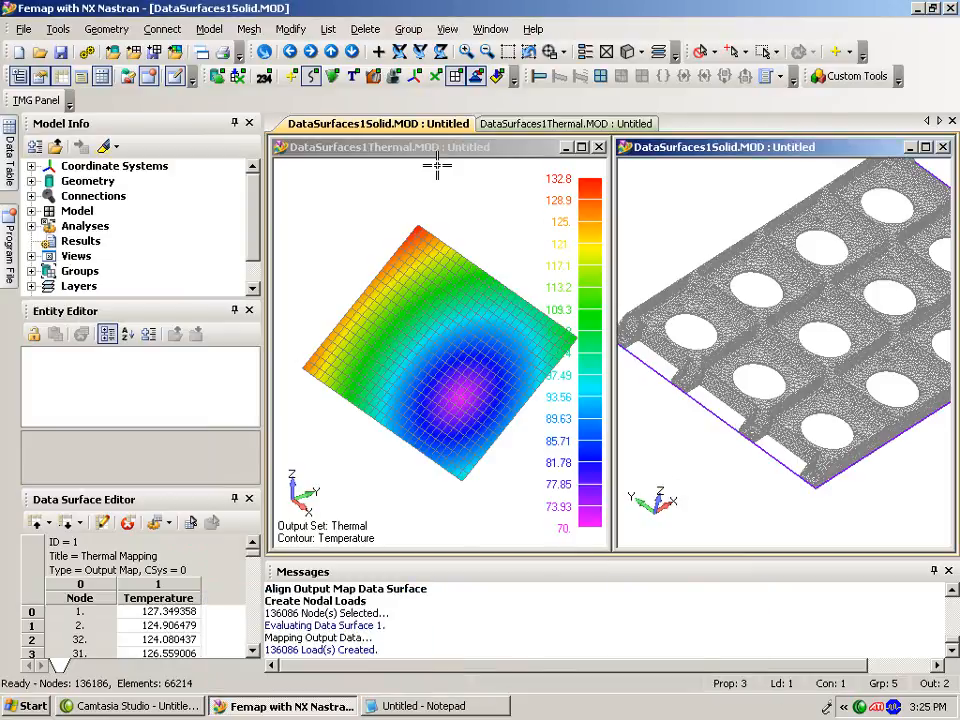
Close DataSurfaces1Thermal.MOD without saving changes, and maximize the solid model's view
{"action": "left_click", "coordinate": [545, 124]}
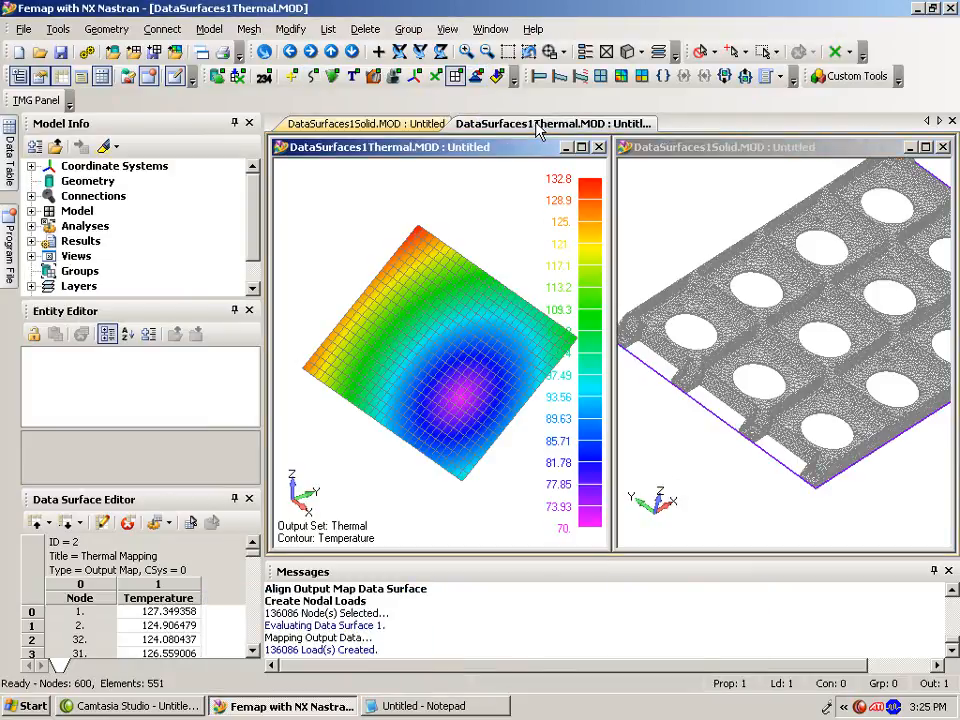
{"action": "right_click", "coordinate": [545, 131]}
{"action": "left_click", "coordinate": [562, 176]}
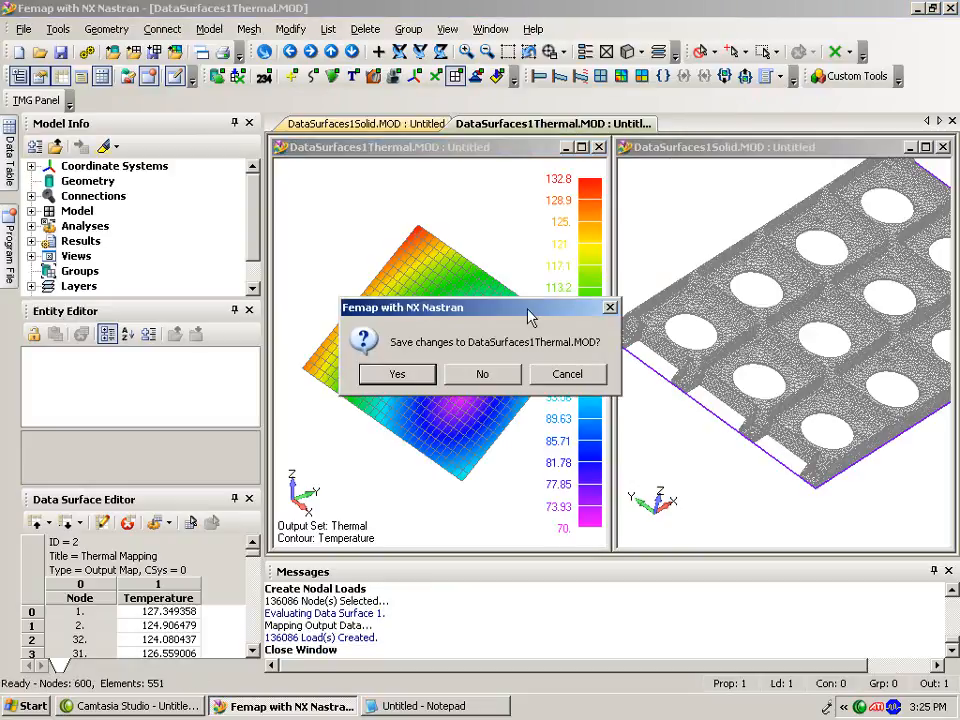
{"action": "left_click", "coordinate": [482, 374]}
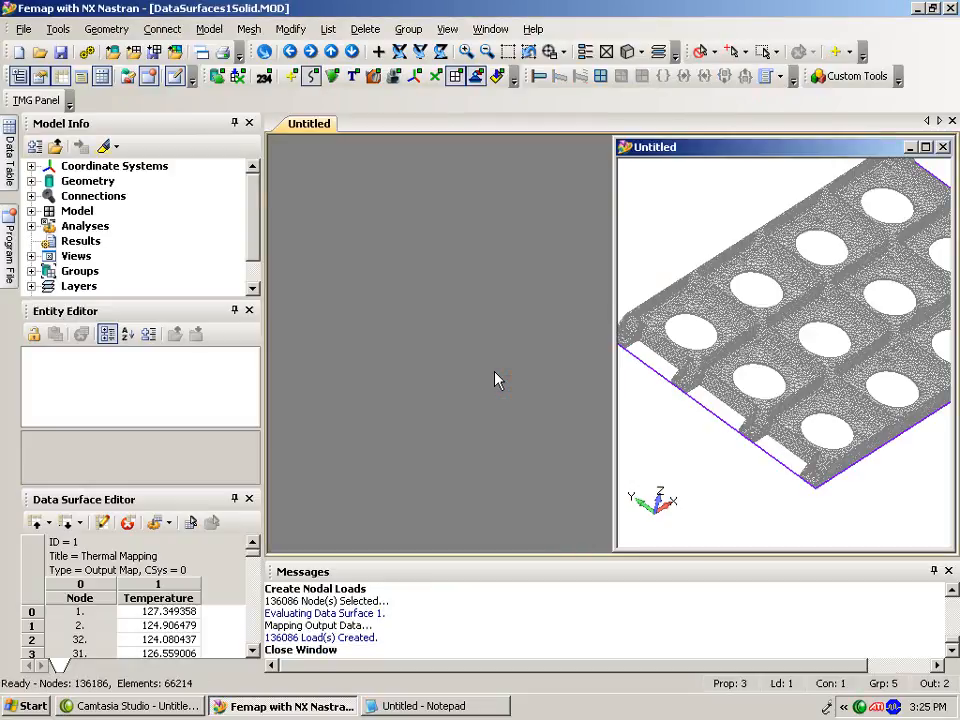
{"action": "double_click", "coordinate": [684, 150]}
{"action": "middle_click_drag", "start_coordinate": [634, 381], "coordinate": [640, 352]}
{"action": "middle_click_drag", "start_coordinate": [709, 328], "coordinate": [595, 383], "text": "ctrl"}
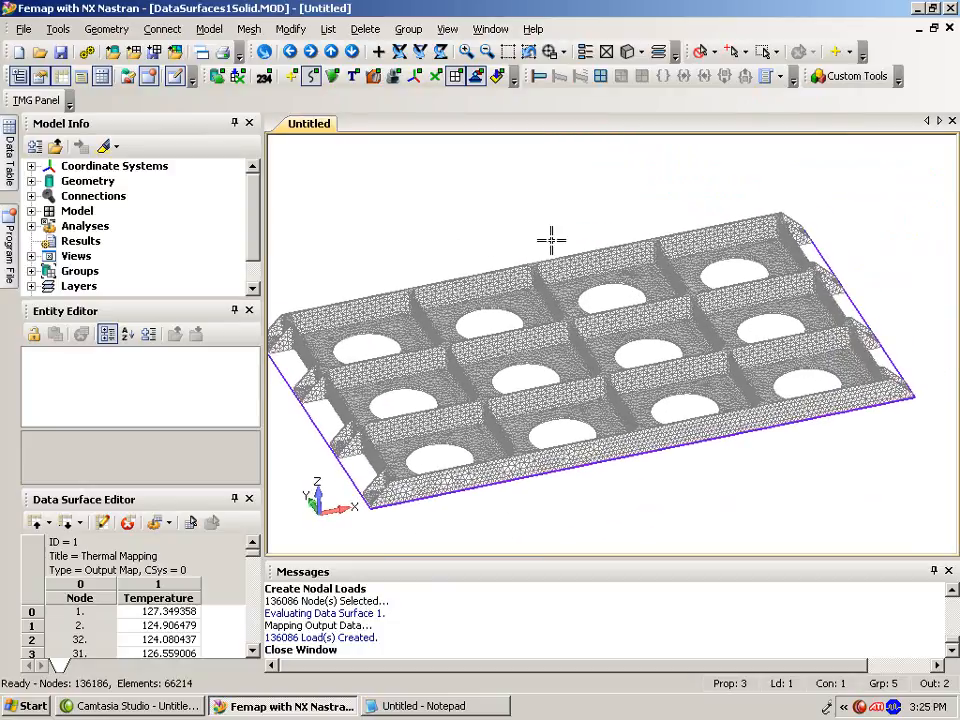
Create a new output set in the solid model with the default settings
{"action": "left_click", "coordinate": [209, 29]}
{"action": "mouse_move", "coordinate": [291, 289]}
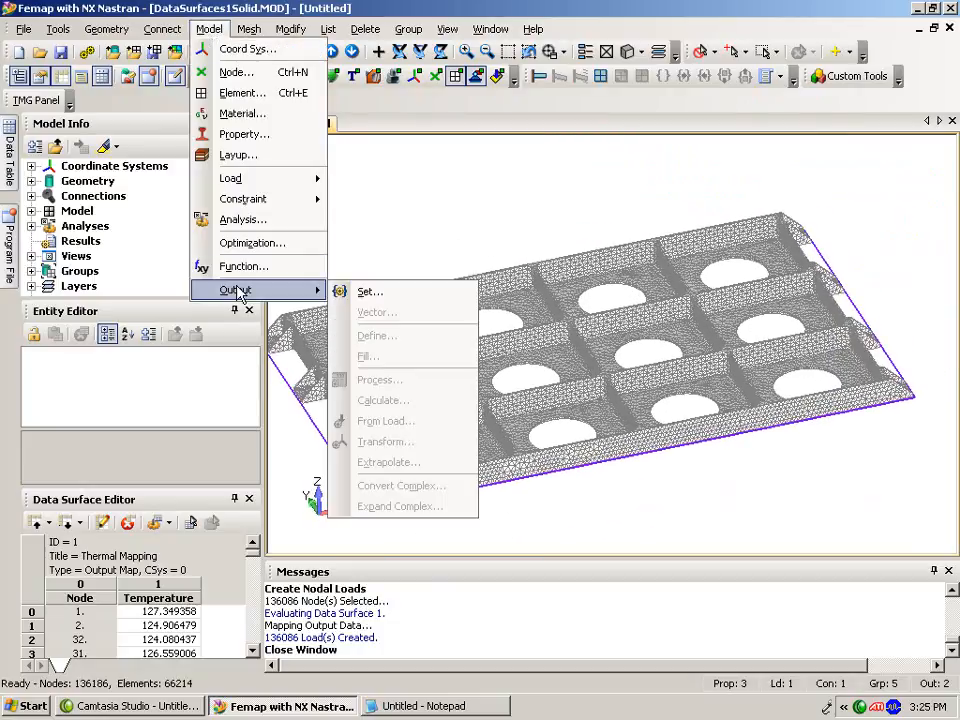
{"action": "left_click", "coordinate": [362, 293]}
{"action": "left_click", "coordinate": [540, 668]}
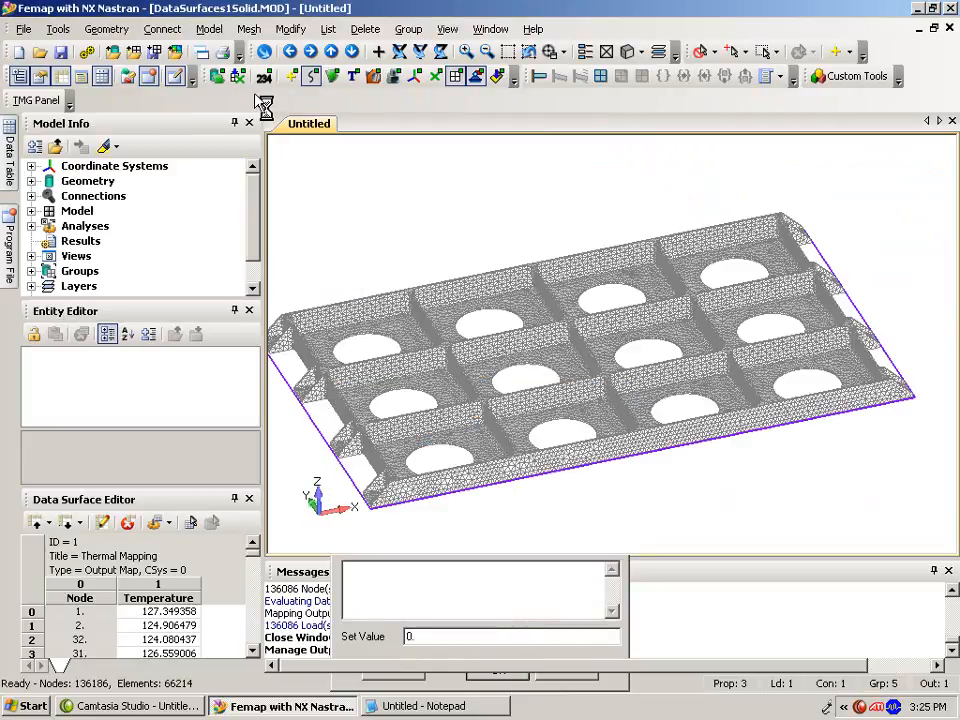
Create output from the nodal Temperatures loads, including all of them
{"action": "left_click", "coordinate": [209, 29]}
{"action": "mouse_move", "coordinate": [263, 291]}
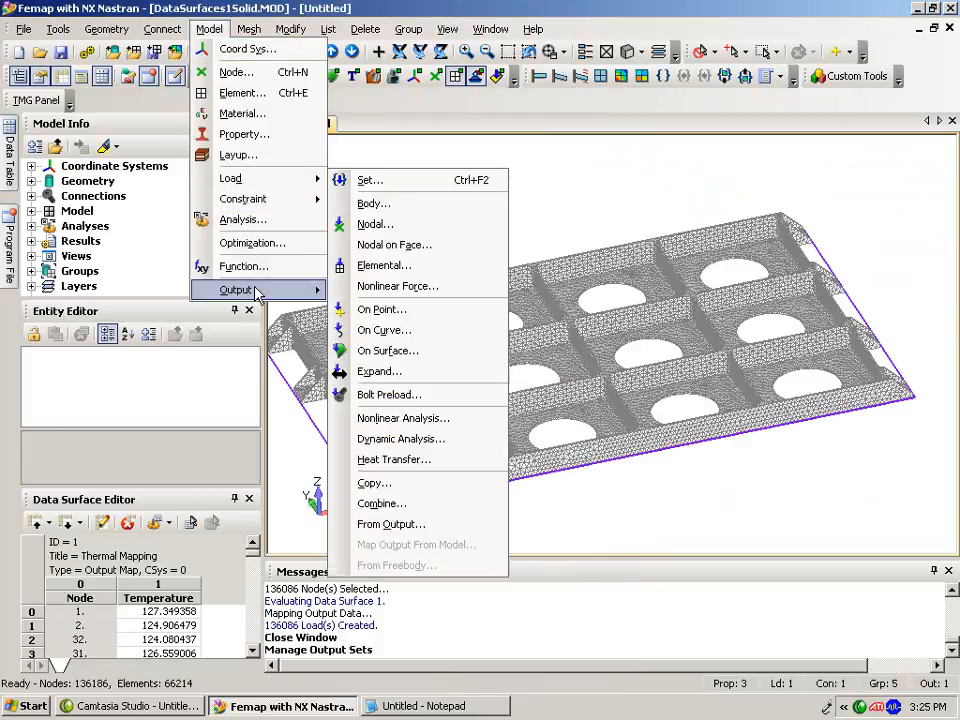
{"action": "left_click", "coordinate": [416, 421]}
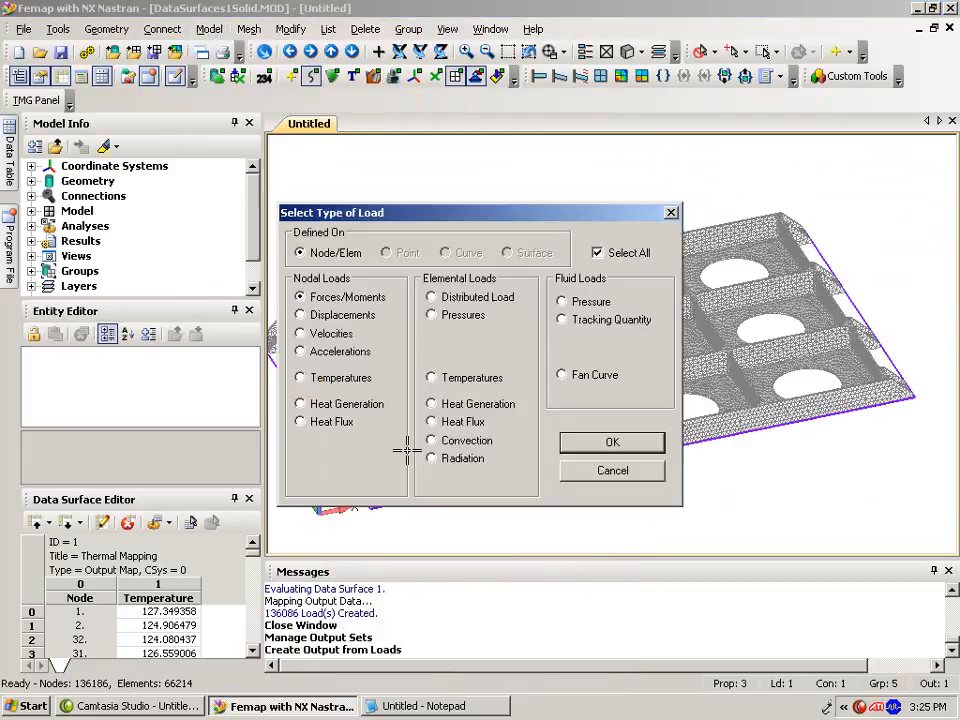
{"action": "left_click", "coordinate": [343, 386]}
{"action": "left_click", "coordinate": [628, 444]}
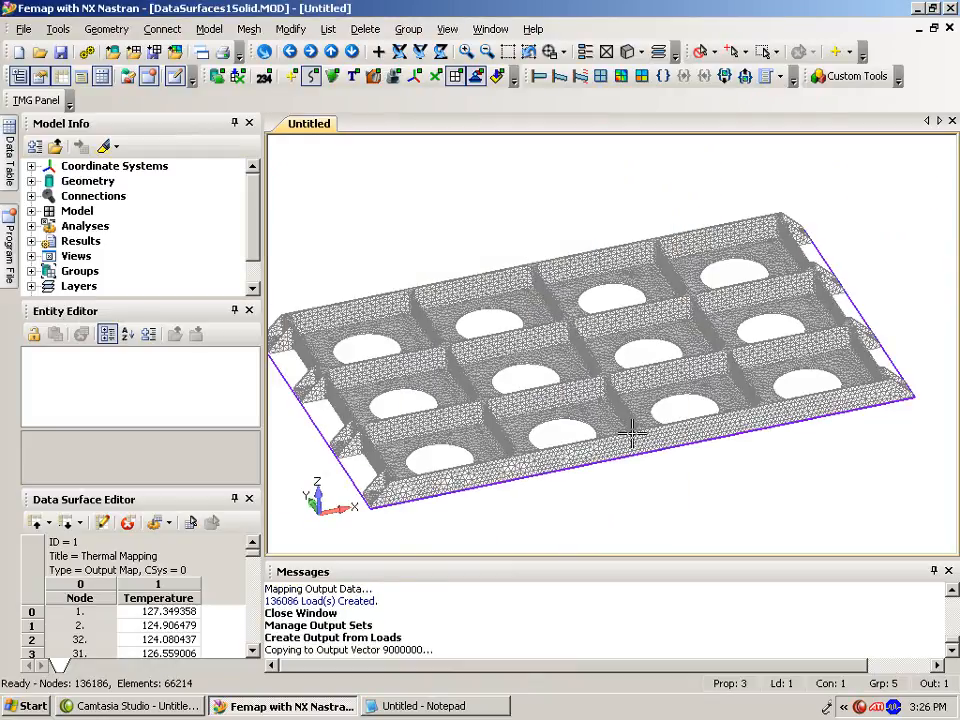
Display the model with the Contour style, using the Temp Load Set 1 vector as contour data
{"action": "key", "text": "F5"}
{"action": "left_click", "coordinate": [621, 510]}
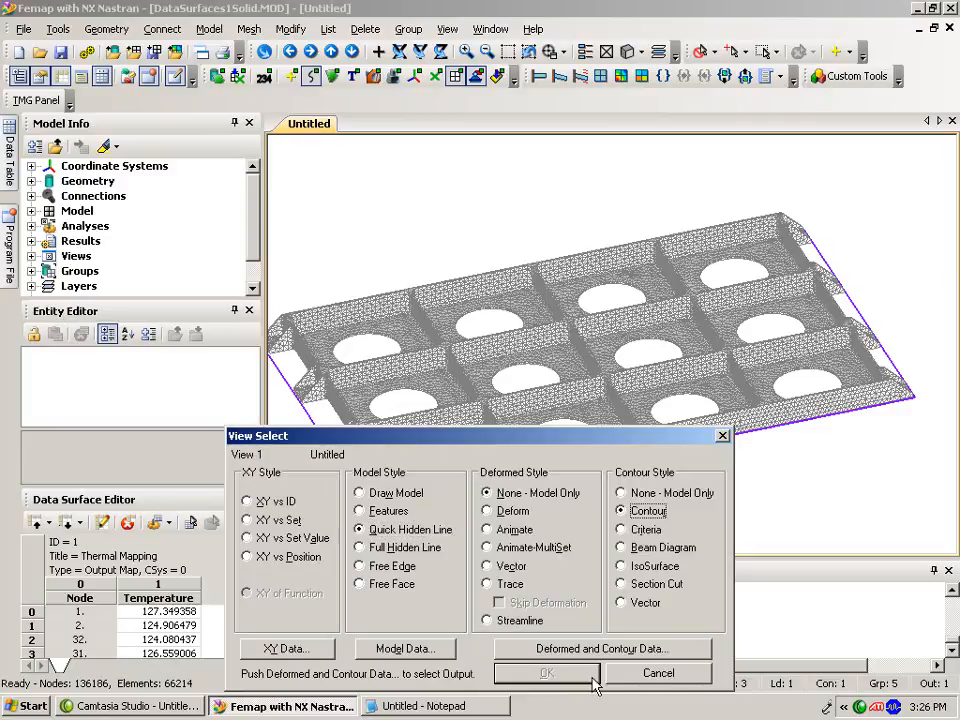
{"action": "left_click", "coordinate": [561, 649]}
{"action": "left_click", "coordinate": [429, 583]}
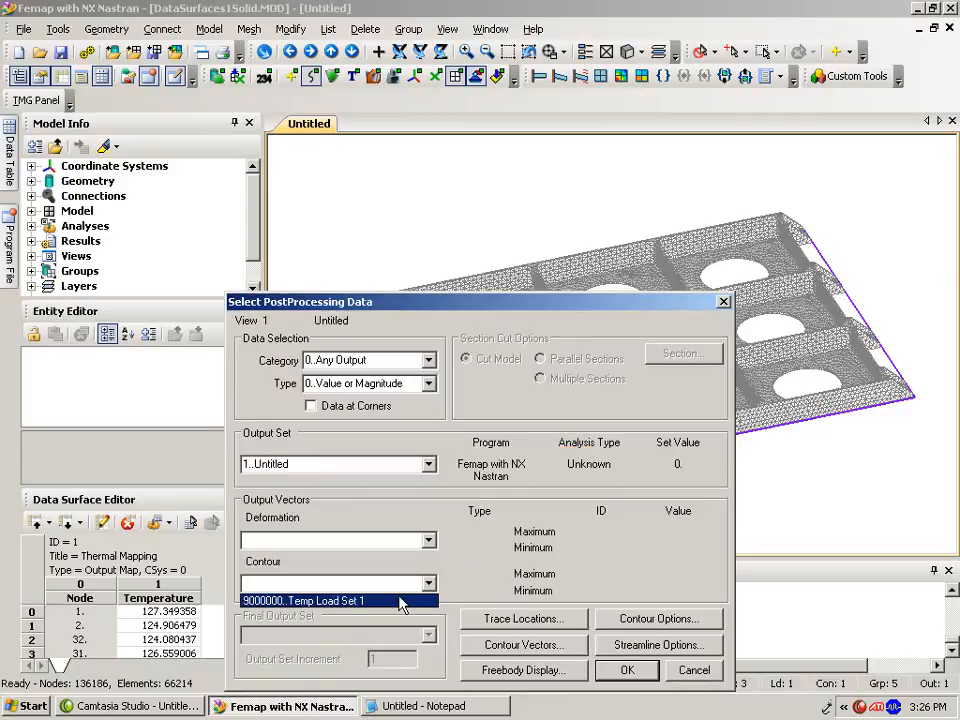
{"action": "left_click", "coordinate": [400, 601]}
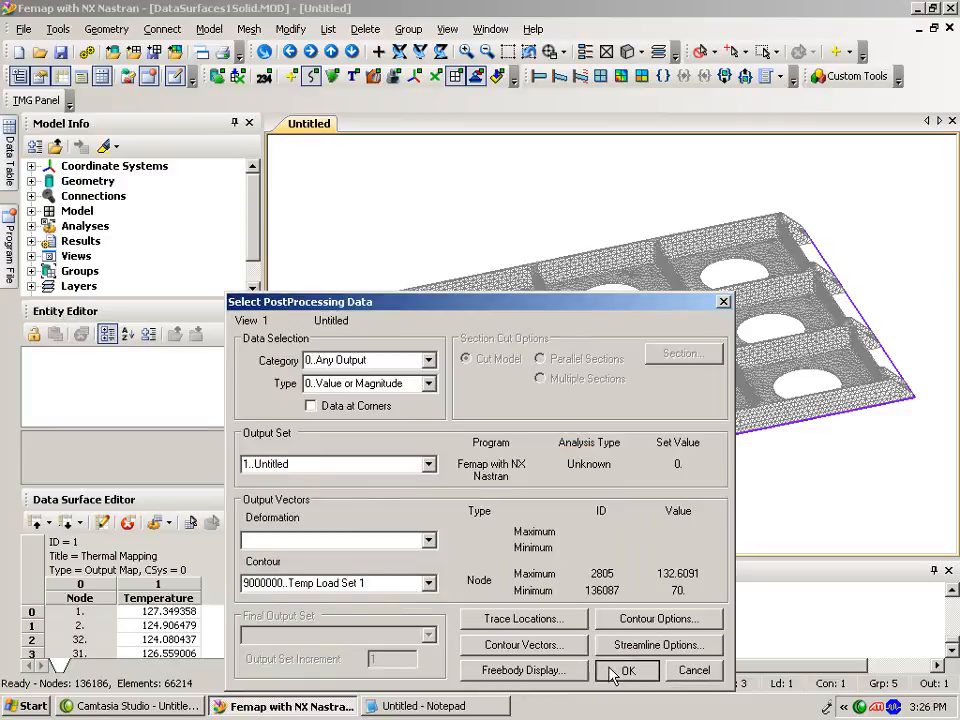
{"action": "left_click", "coordinate": [620, 671]}
{"action": "left_click", "coordinate": [551, 671]}
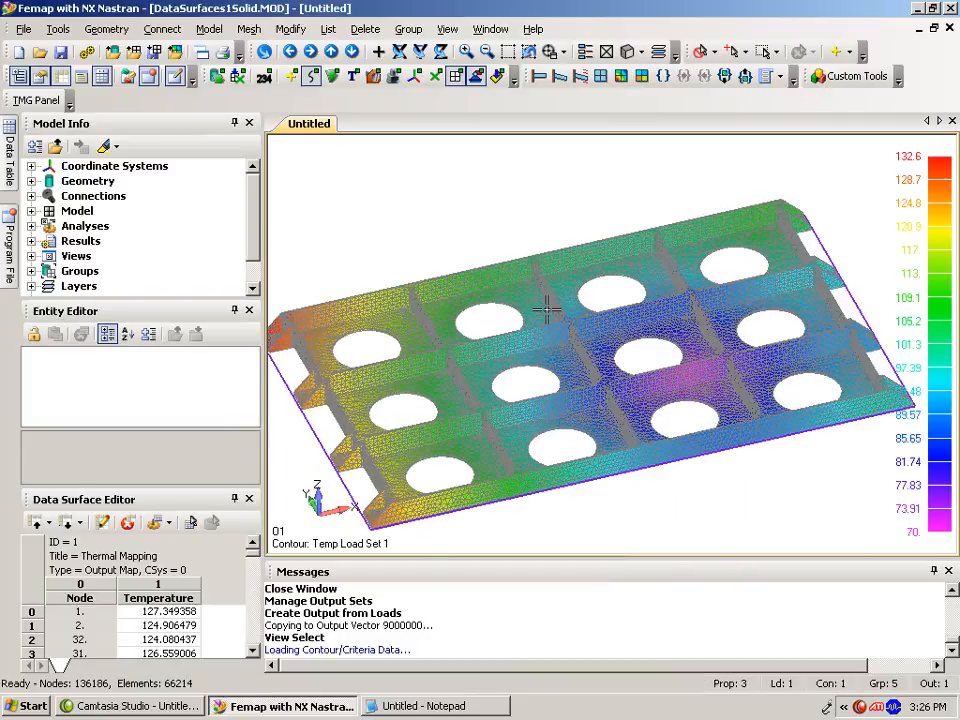
Turn off filled edges in the contour plot to hide the mesh lines
{"action": "middle_click_drag", "start_coordinate": [546, 311], "coordinate": [577, 313]}
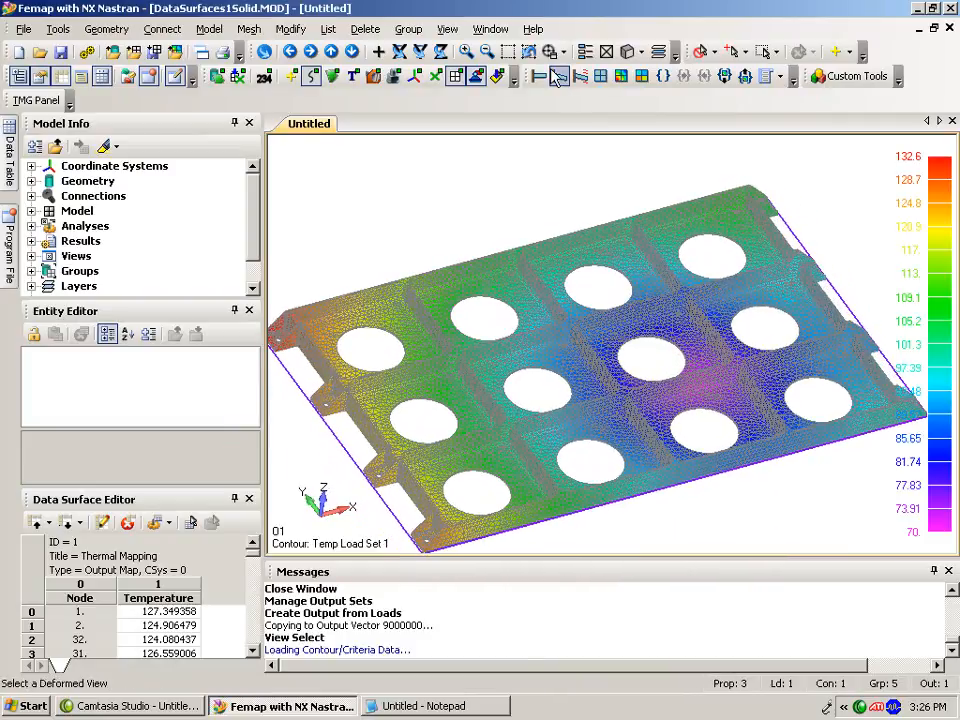
{"action": "left_click", "coordinate": [643, 52]}
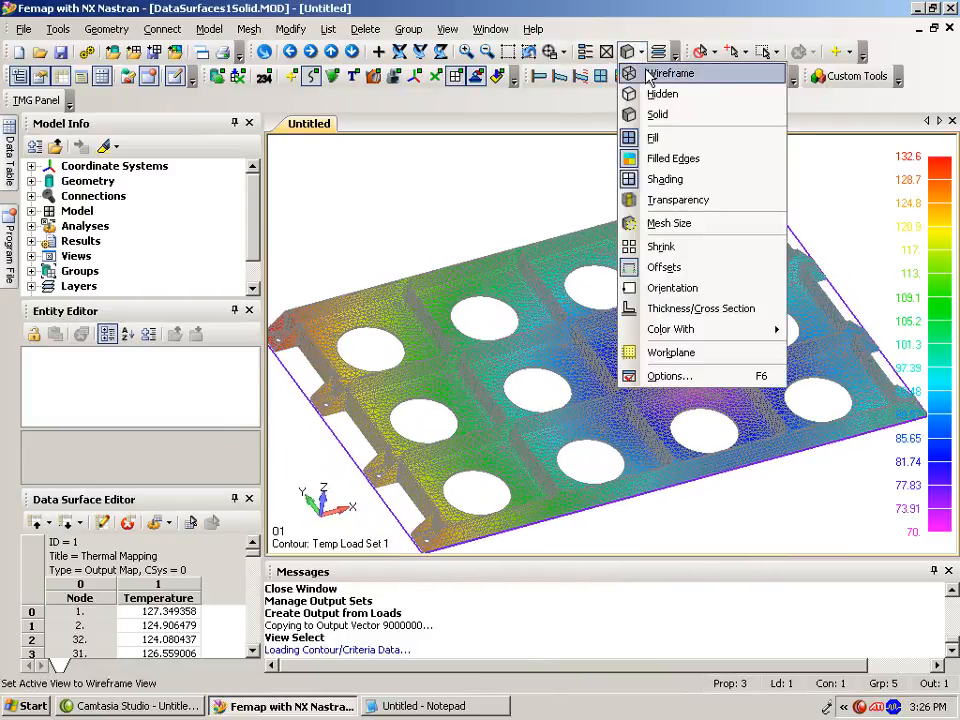
{"action": "left_click", "coordinate": [673, 160]}
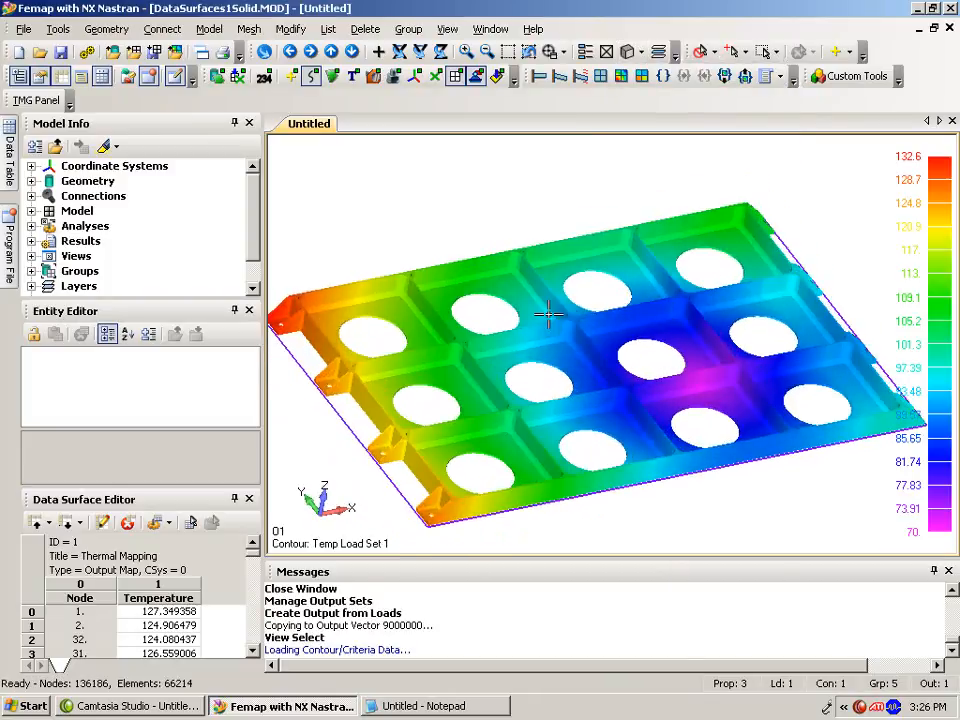
Open the model file DS1_3.MOD from the UGSConnect folder
{"action": "left_click", "coordinate": [23, 29]}
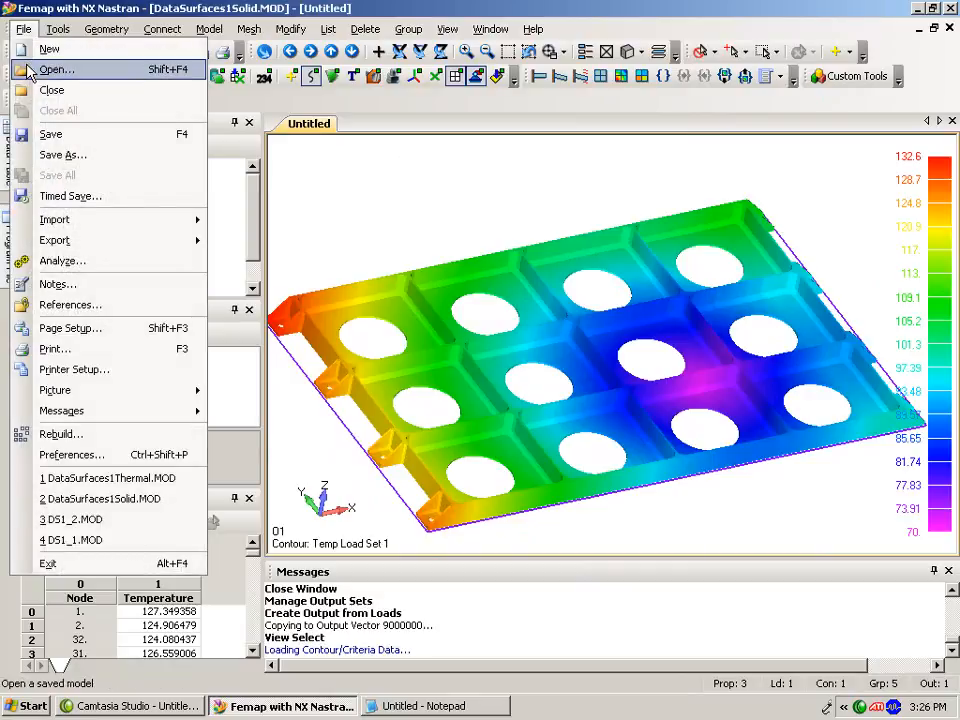
{"action": "left_click", "coordinate": [30, 70]}
{"action": "double_click", "coordinate": [358, 284]}
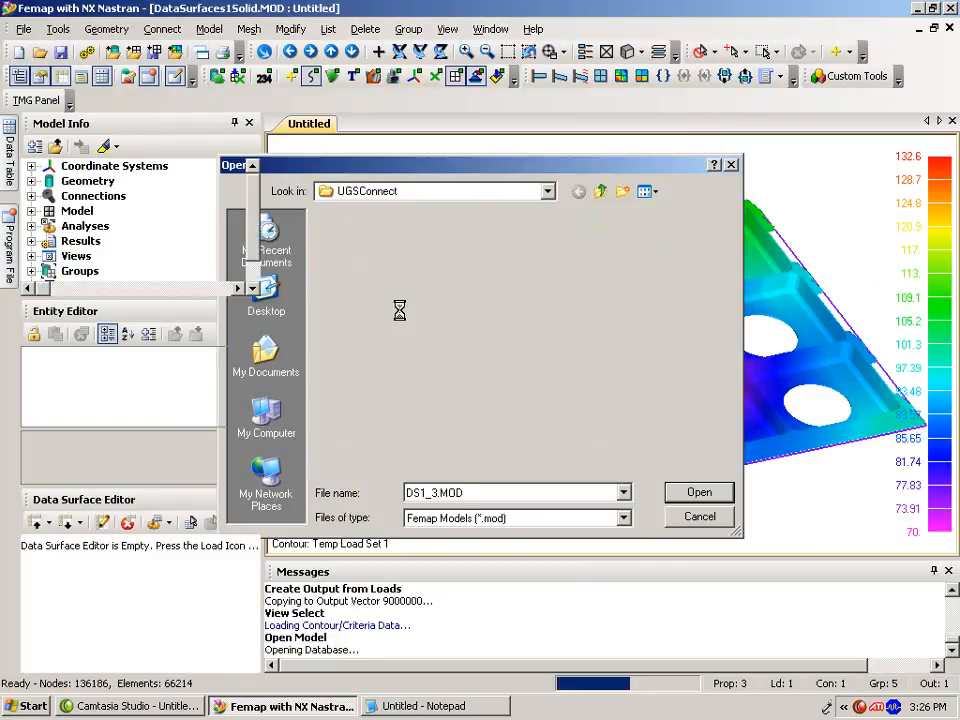